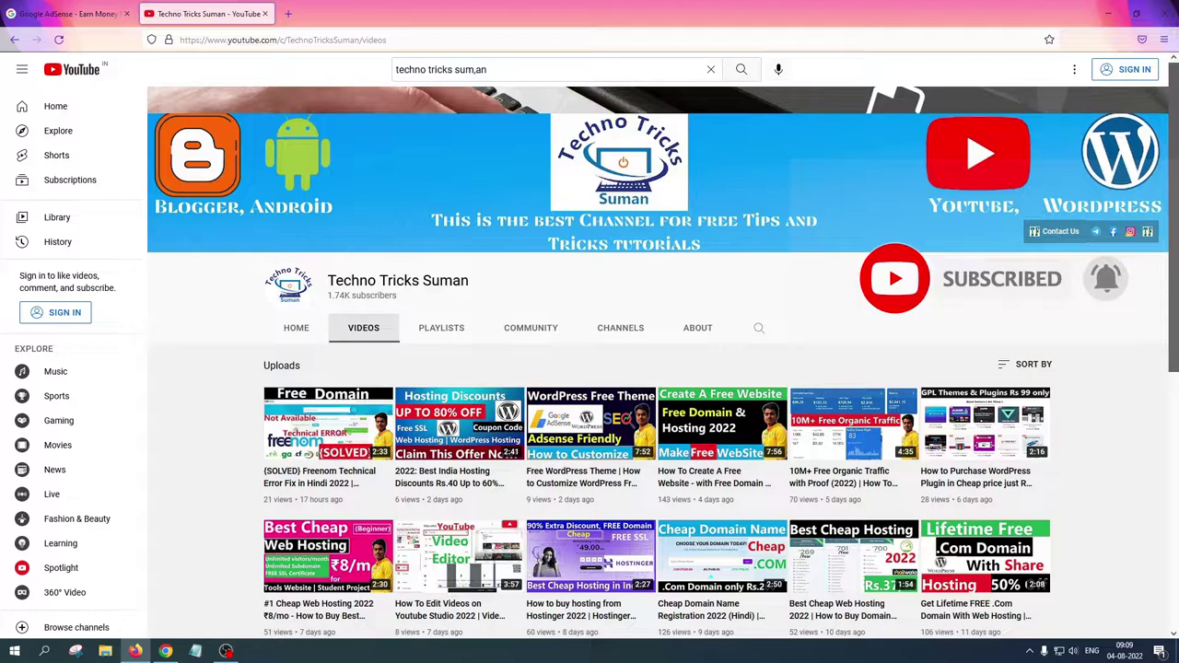
Step: Go back to the Google results for "google adsense" and open the AdSense website monetization page
left_click(89, 15)
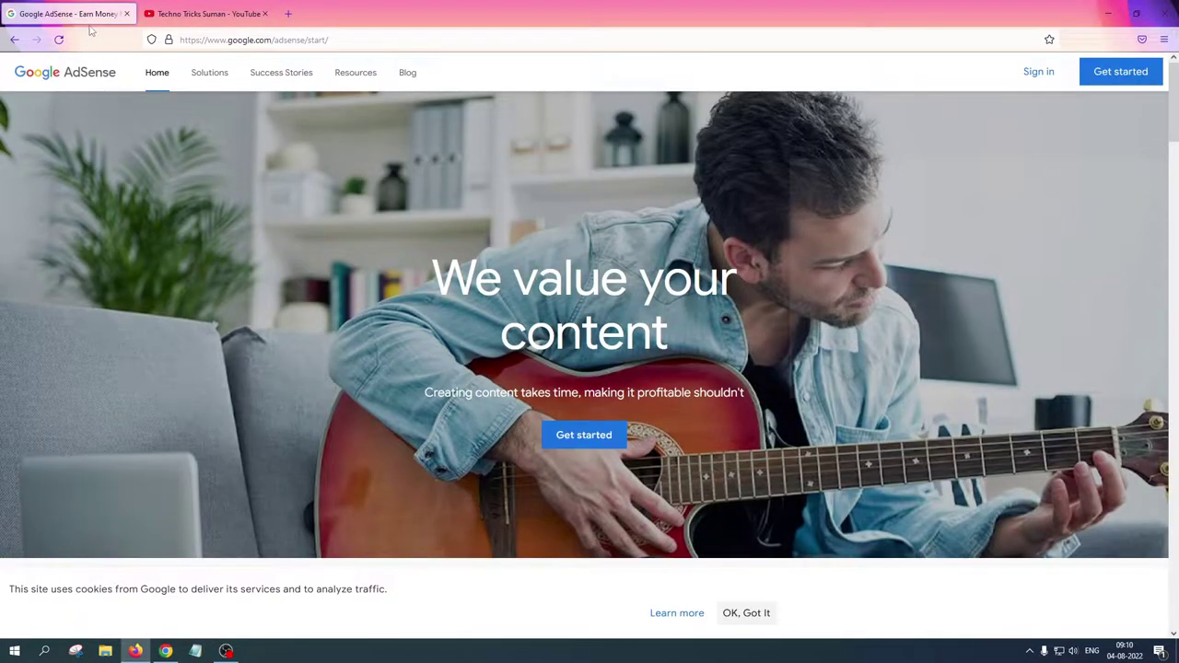
left_click(14, 40)
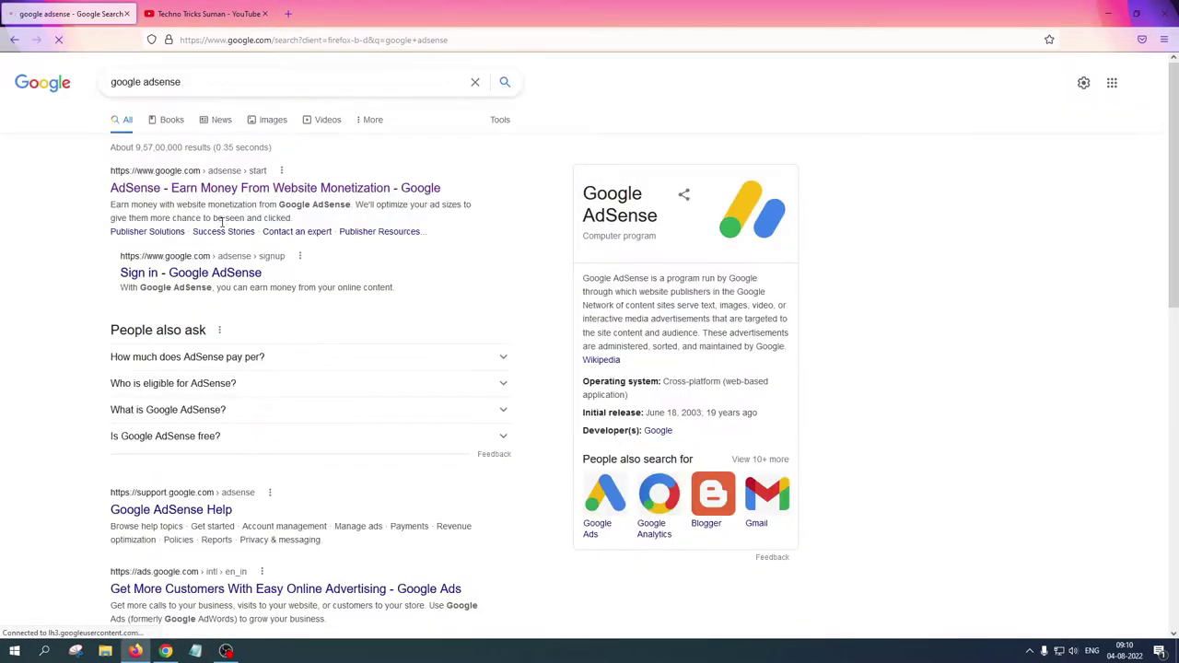
left_click(200, 87)
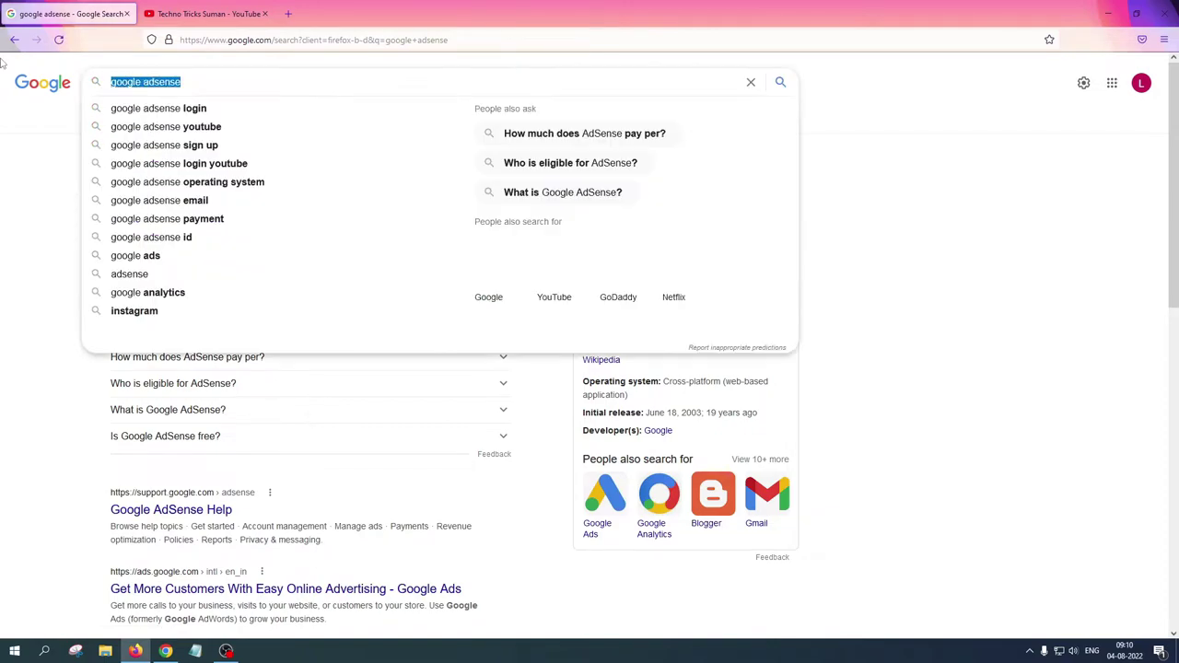
left_click(76, 181)
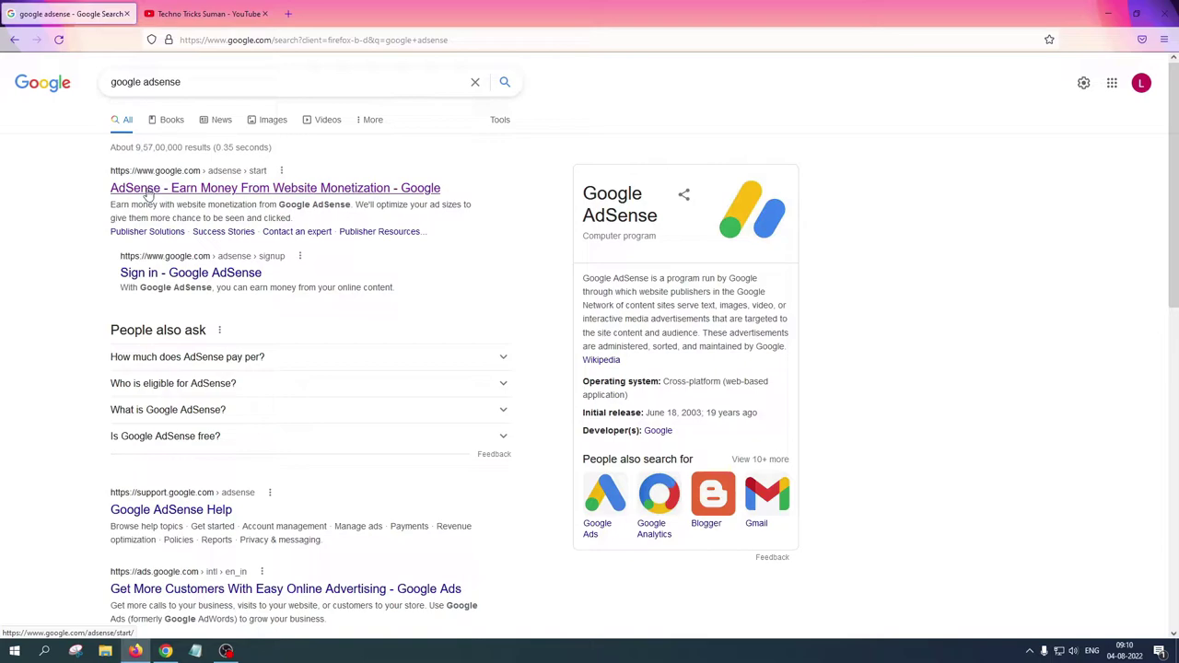
left_click(148, 190)
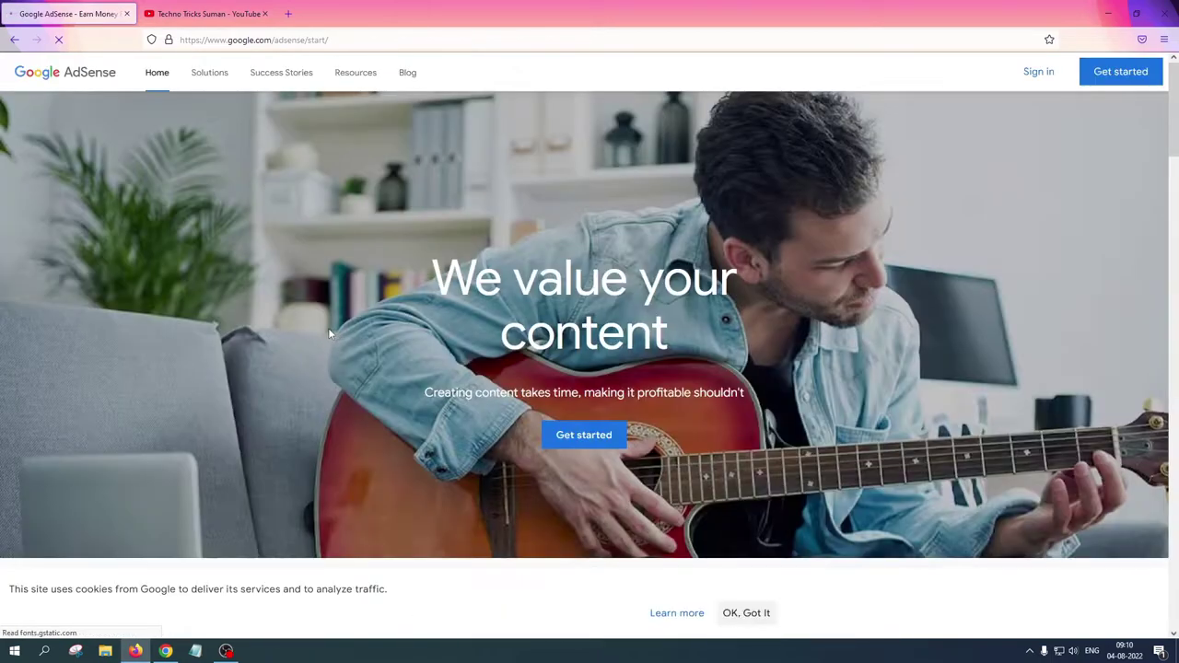
Step: Start the AdSense sign-up and choose the existing Google account
left_click(554, 433)
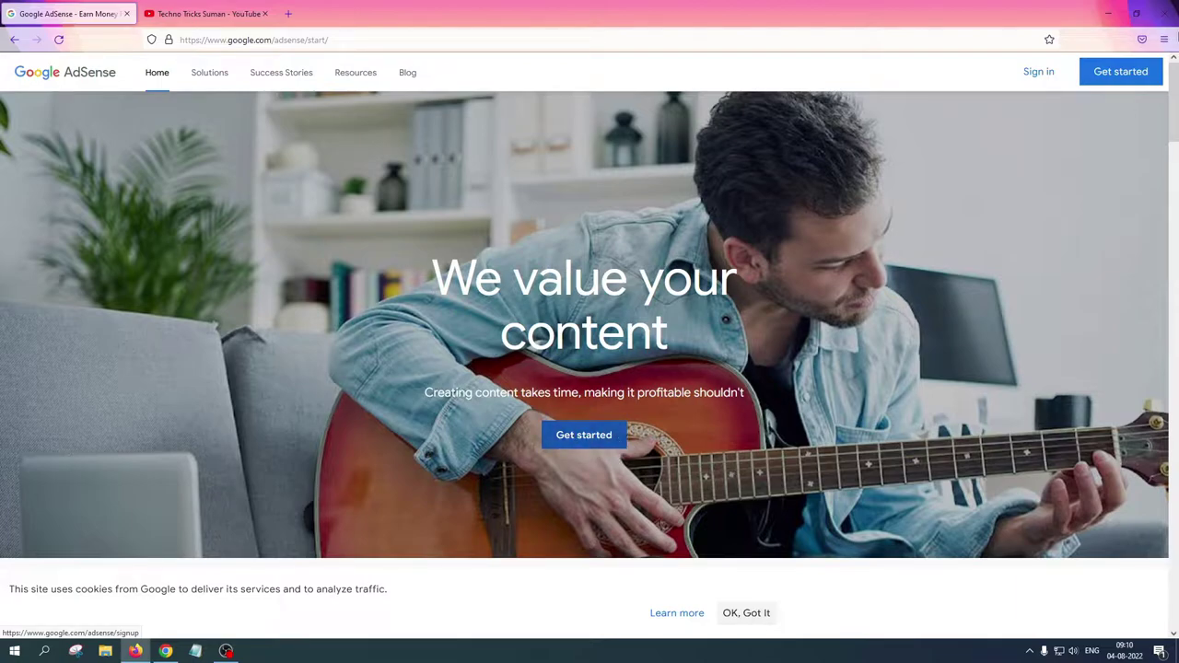
left_click(1098, 81)
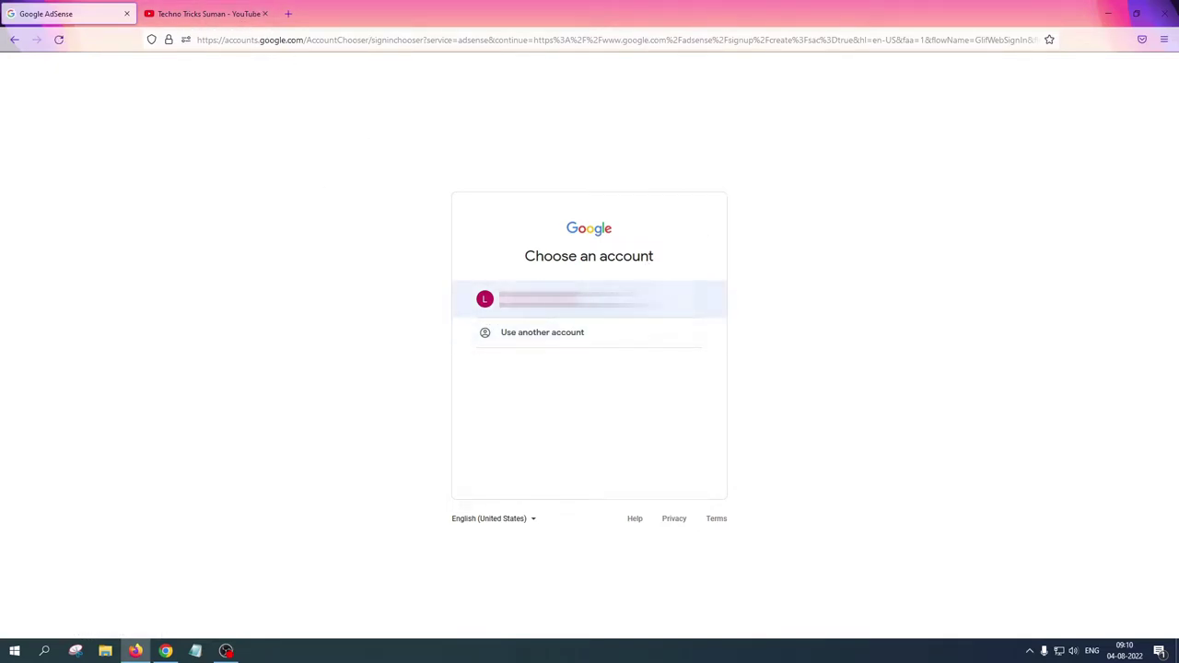
left_click(553, 299)
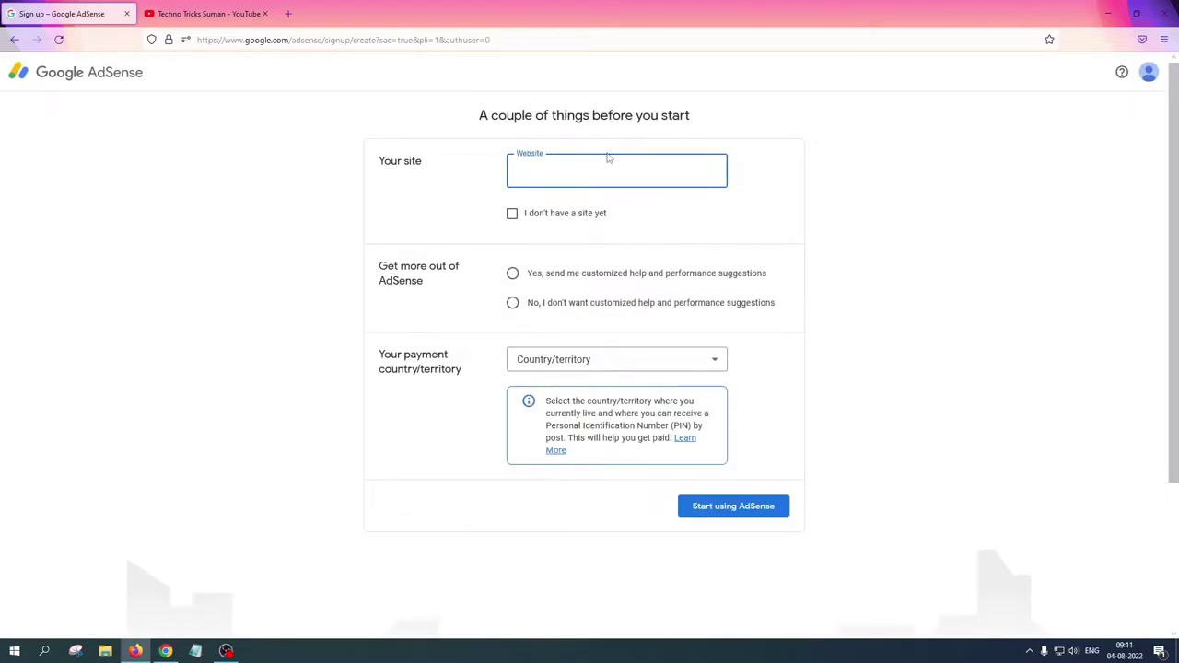
Step: Set the payment country/territory to India in the AdSense sign-up form
right_click(594, 170)
key("Escape")
left_click(520, 359)
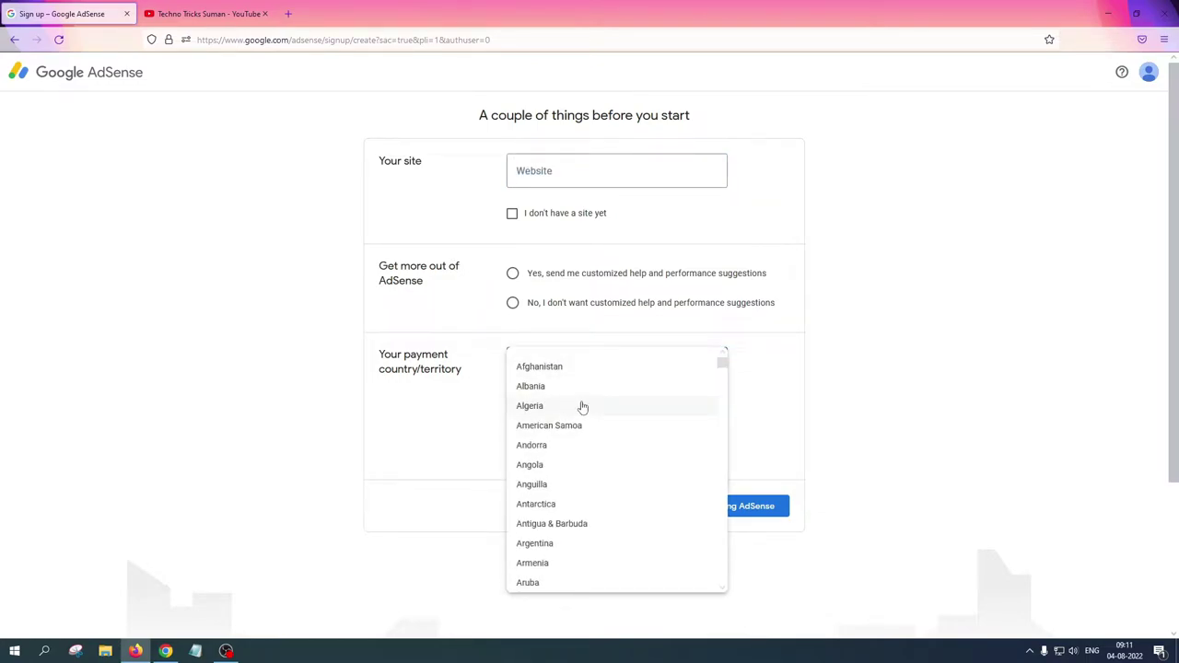
scroll(583, 407, "down", 18)
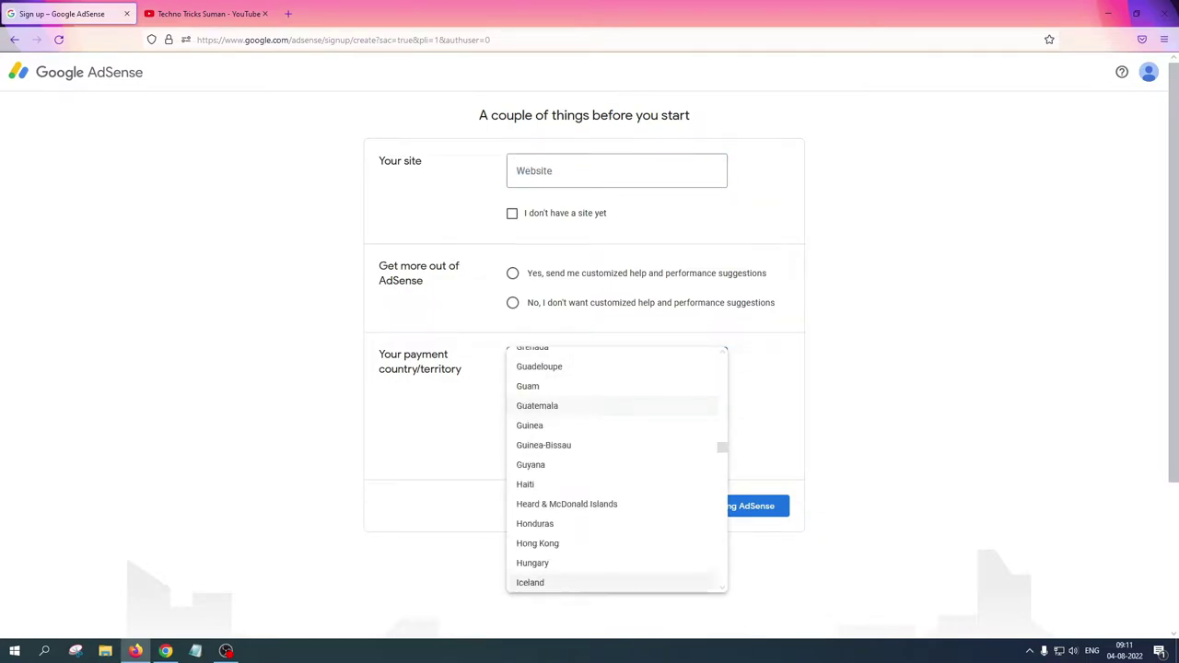
scroll(592, 471, "down", 3)
left_click(584, 477)
Step: Accept the AdSense terms and conditions agreement and submit the sign-up form to start using AdSense
scroll(561, 150, "down", 2)
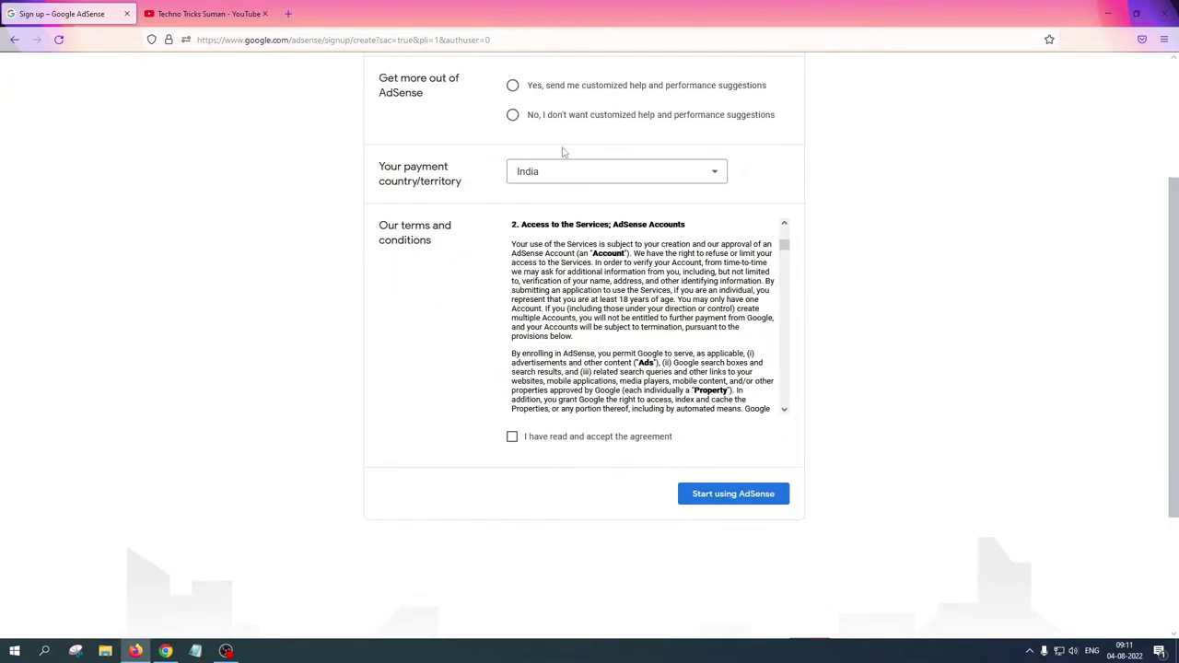
left_click(512, 438)
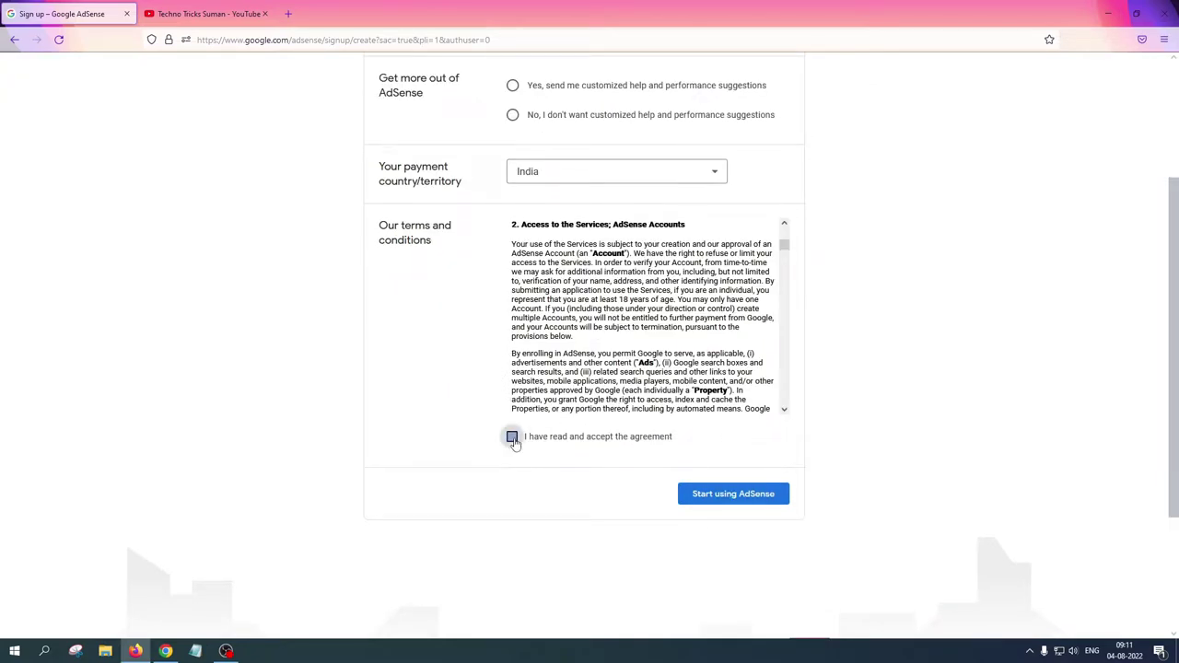
left_click(725, 497)
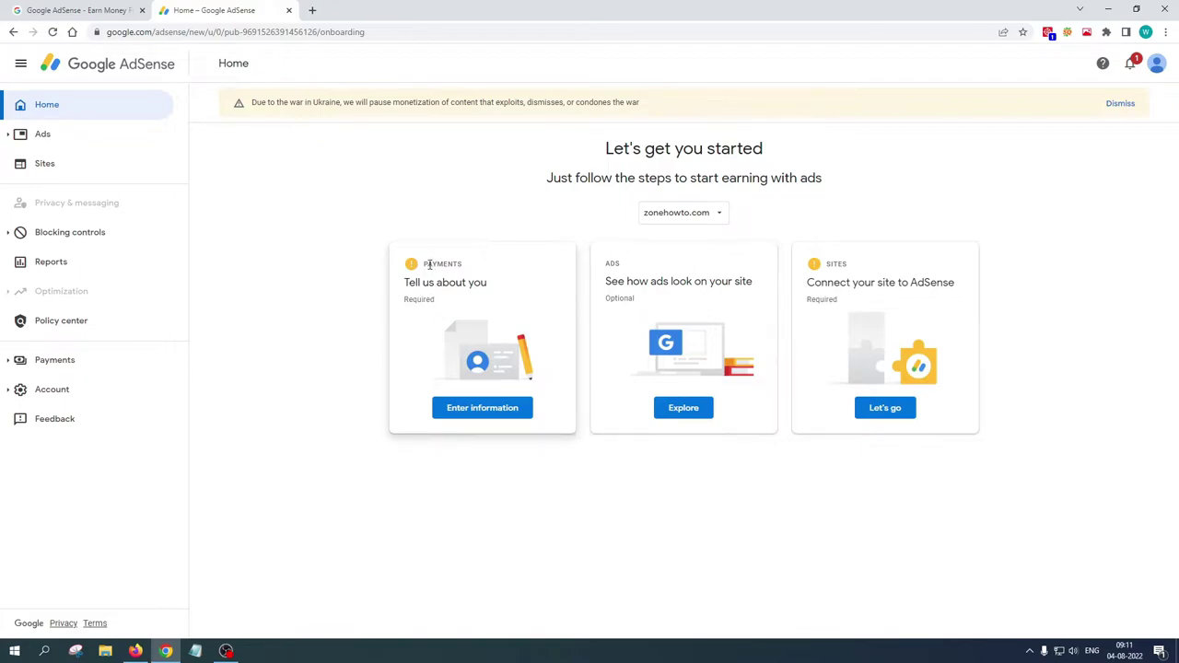
Step: Enter the payments information section and create a new payments profile with the account type Individual
double_click(425, 264)
left_click(479, 411)
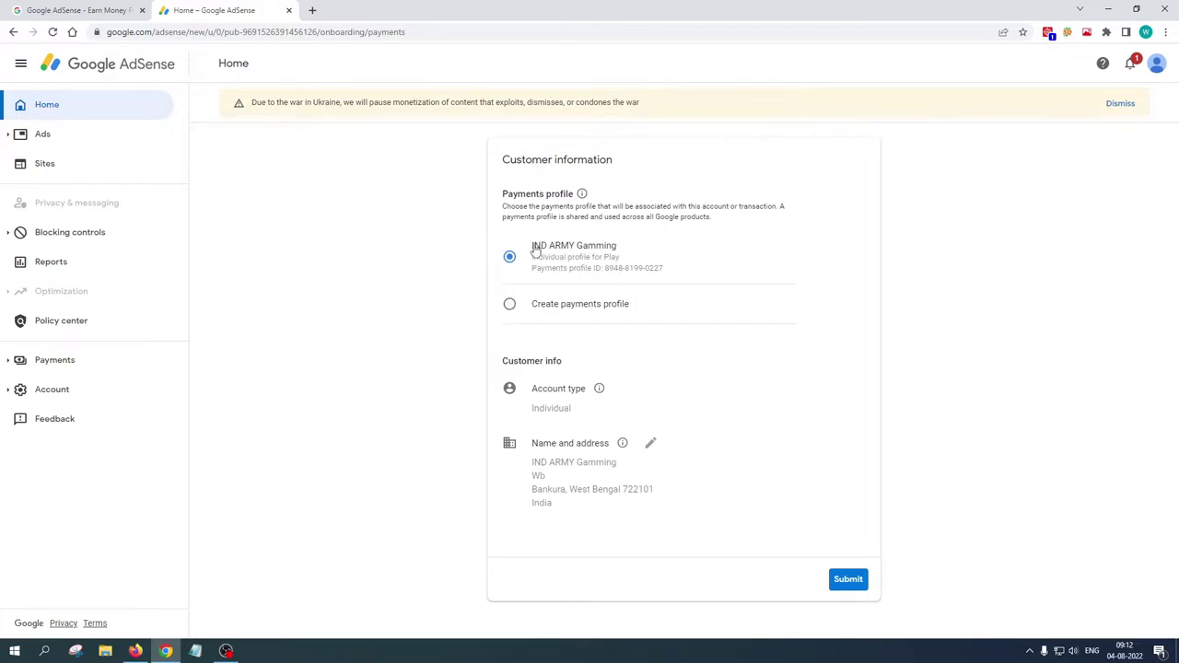
left_click(520, 321)
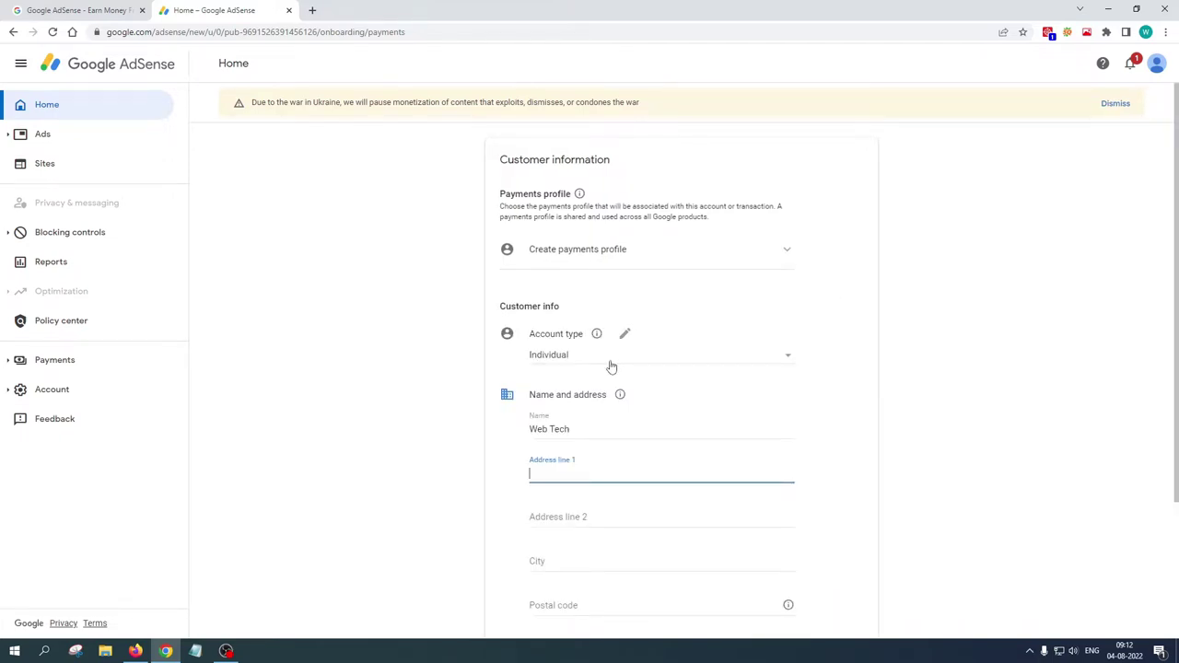
scroll(679, 376, "down", 2)
left_click(593, 241)
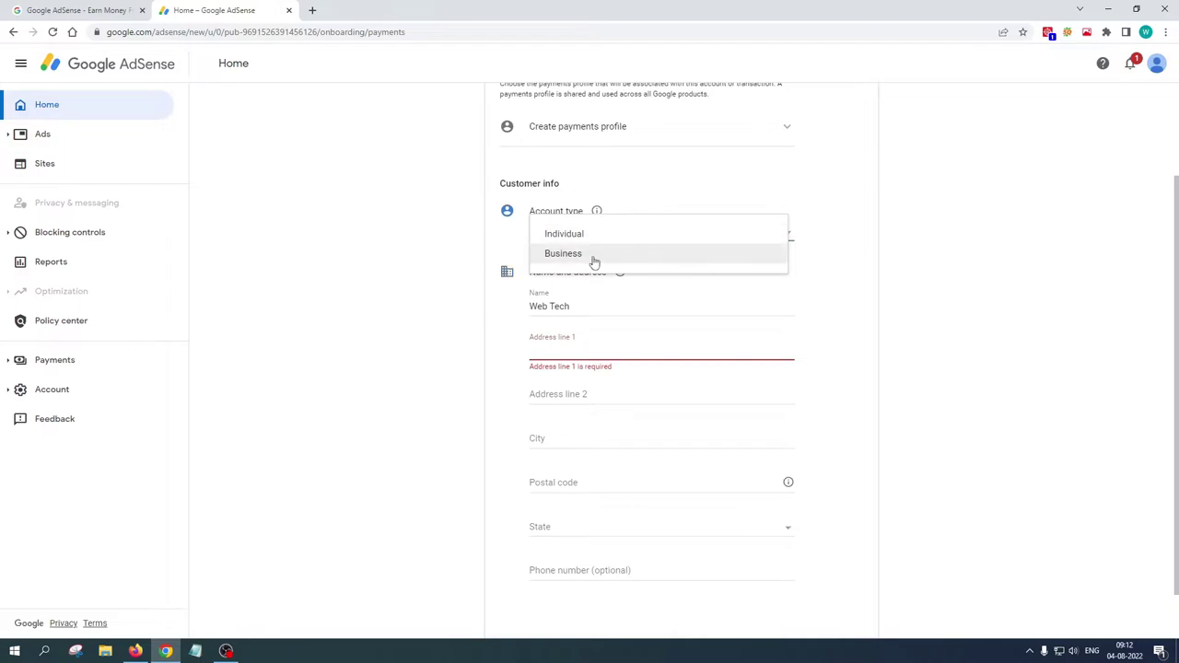
left_click(594, 238)
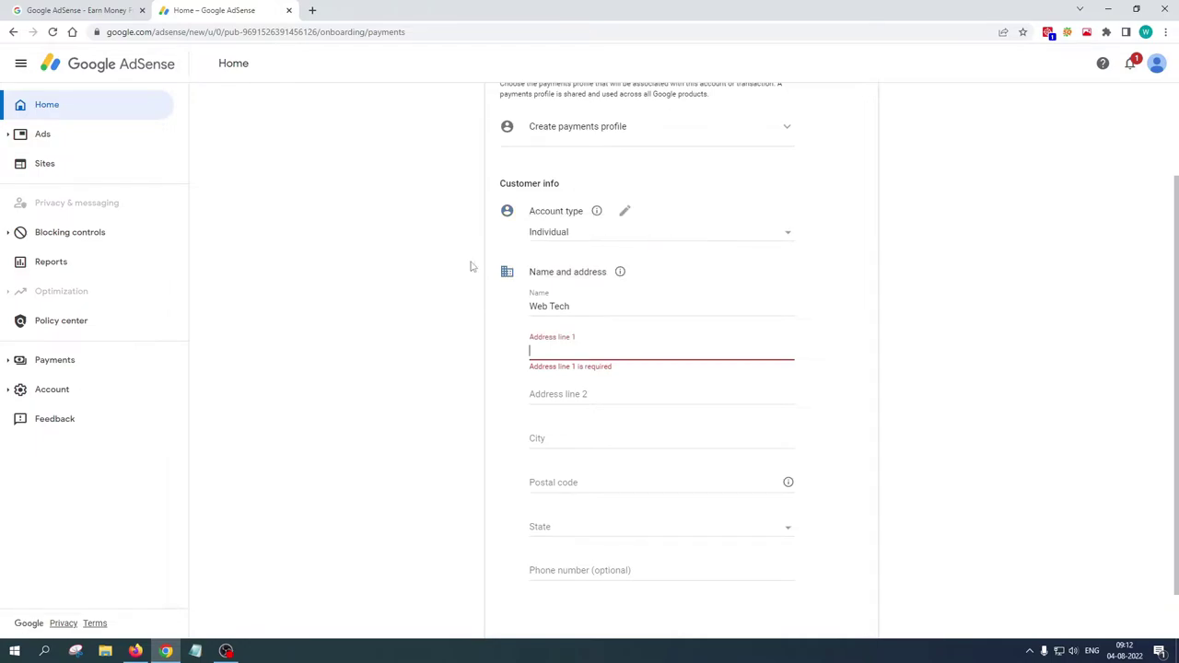
Step: Fill in the customer's name, address and phone number and submit the customer information
left_click_drag(576, 312, 481, 307)
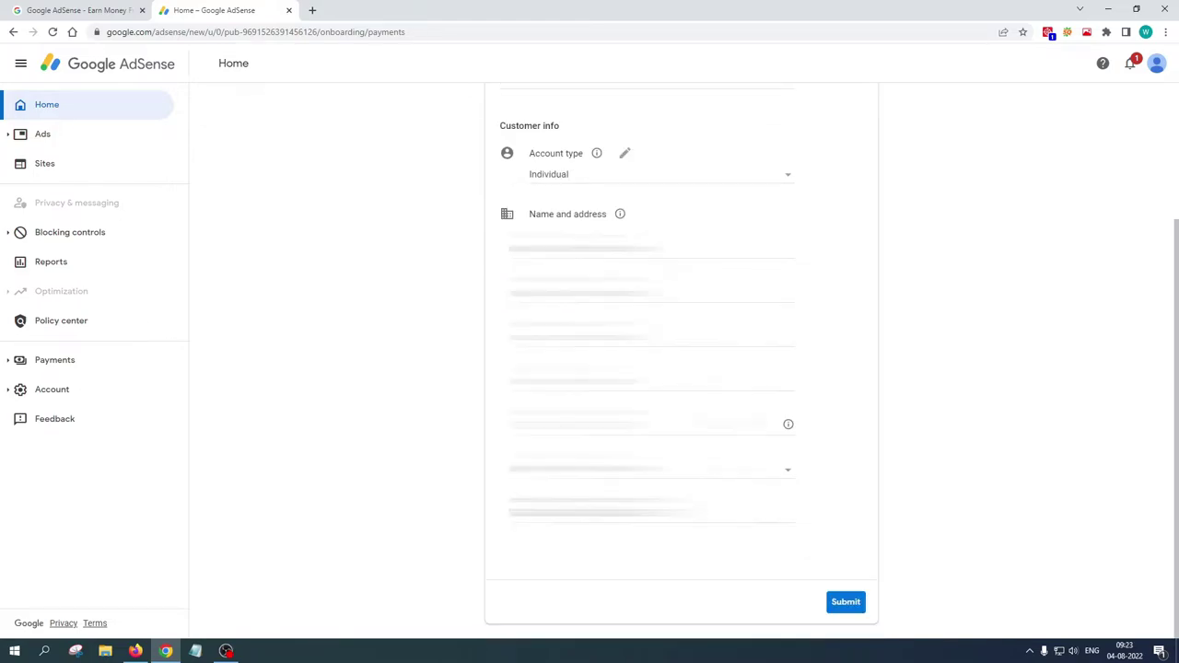
left_click(650, 516)
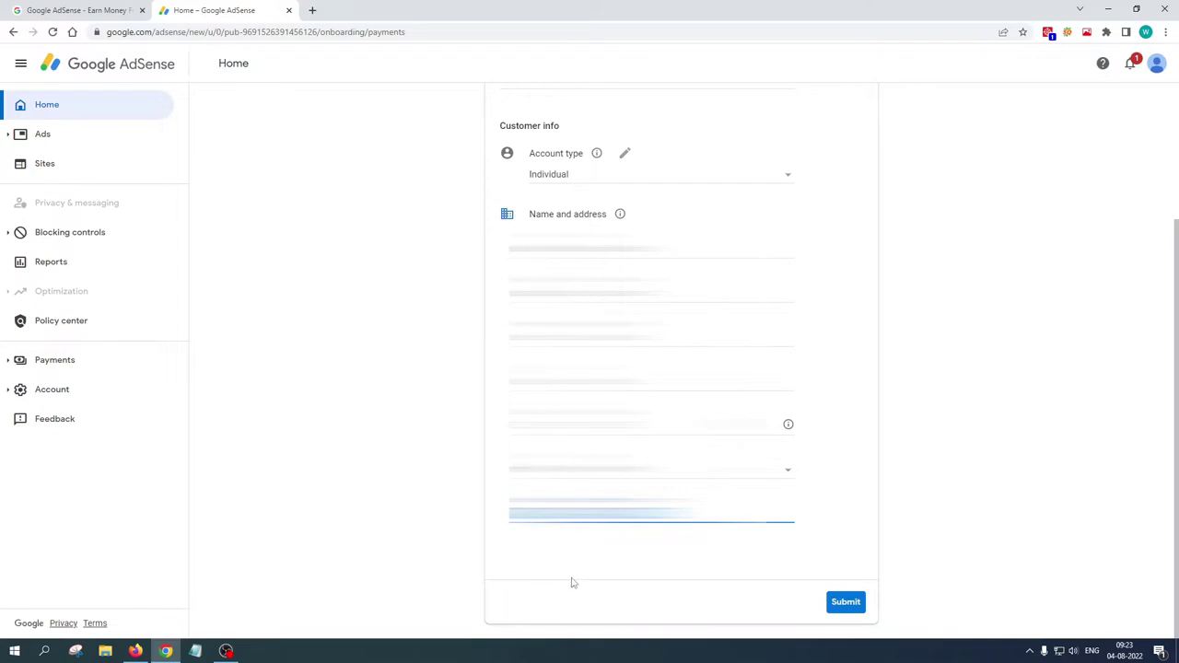
left_click(851, 605)
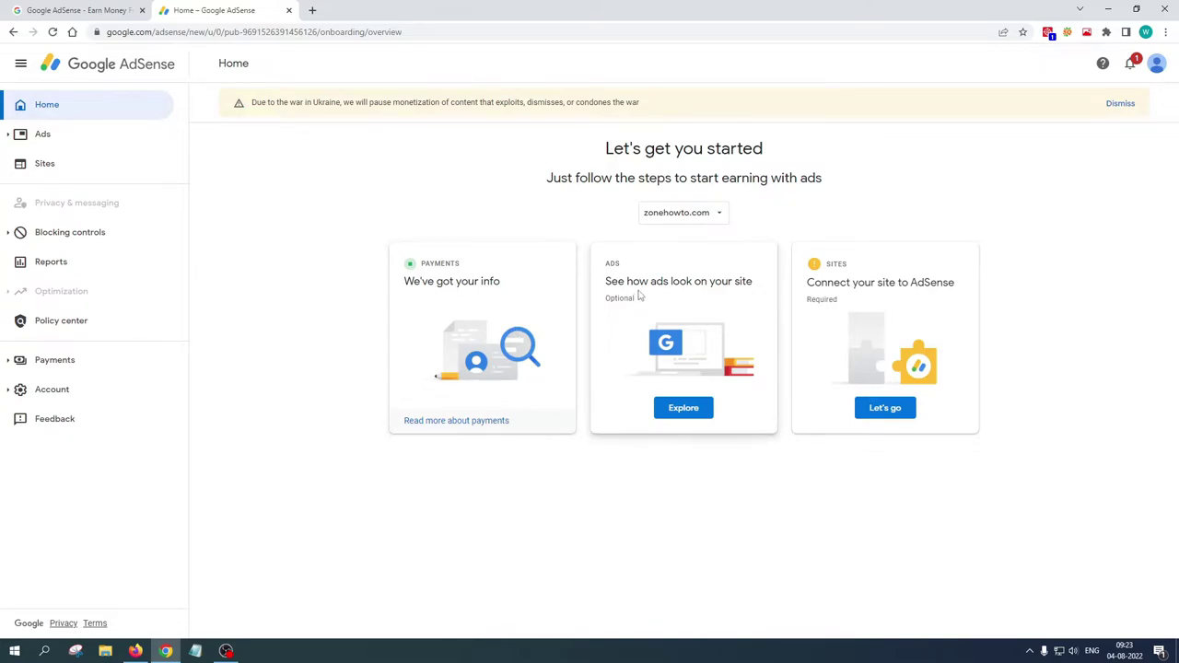
Step: Explore the ad settings preview for zonehowto.com and turn on Auto ads
left_click(684, 408)
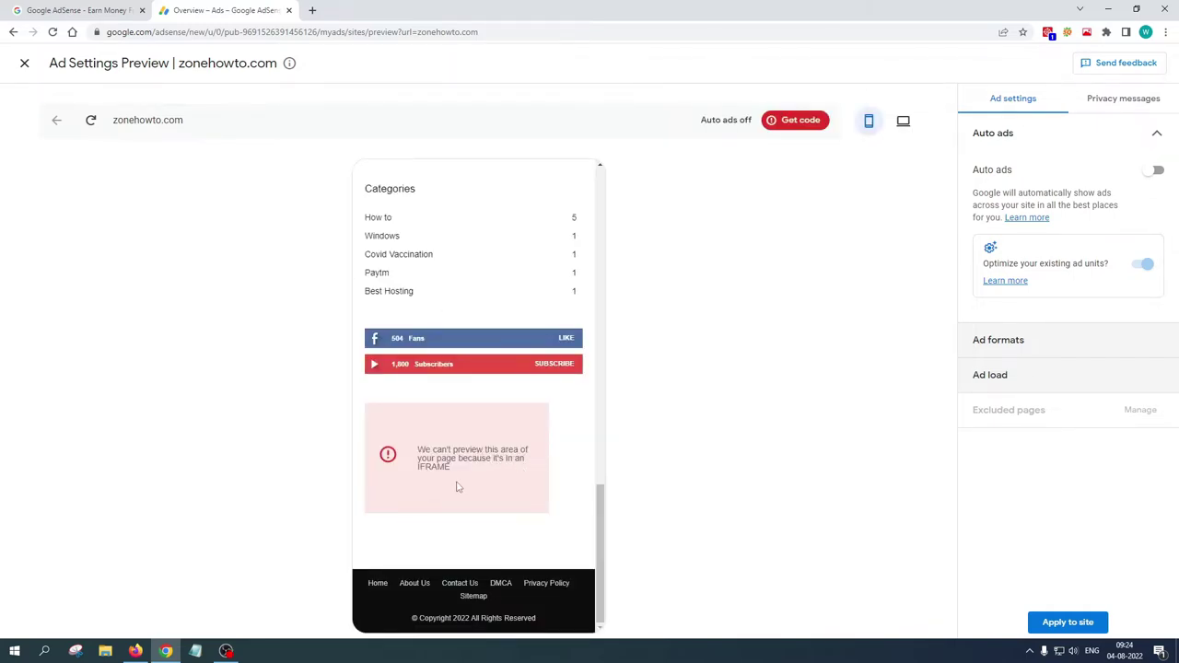
scroll(559, 430, "up", 5)
scroll(559, 430, "up", 1)
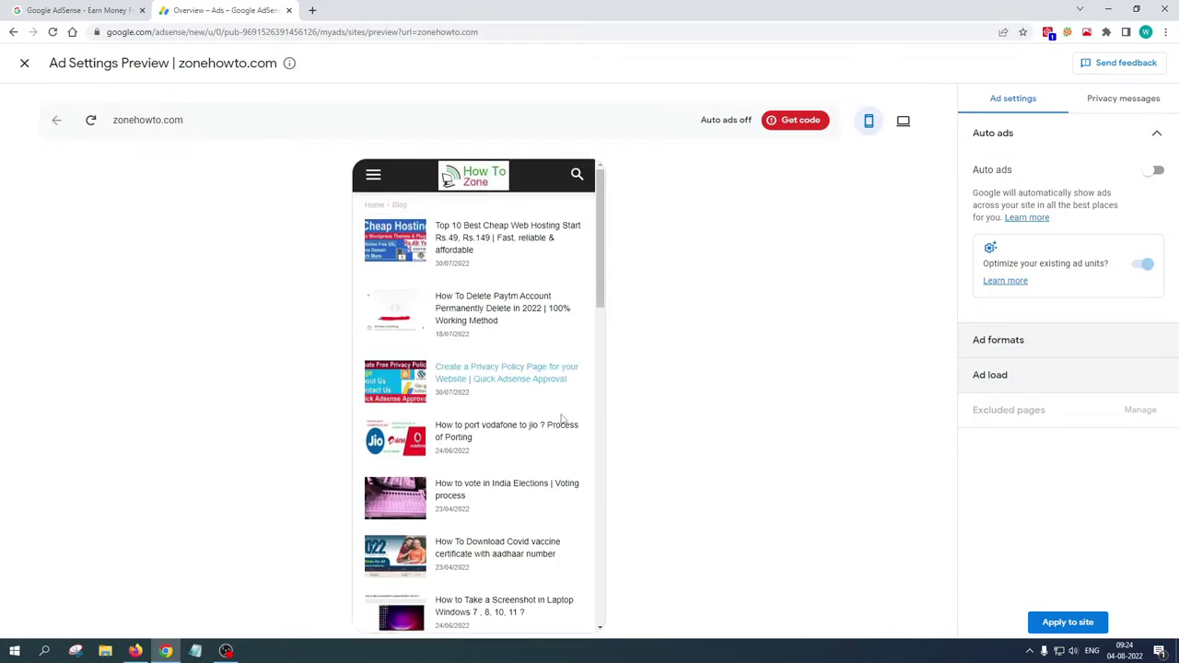
left_click(1155, 169)
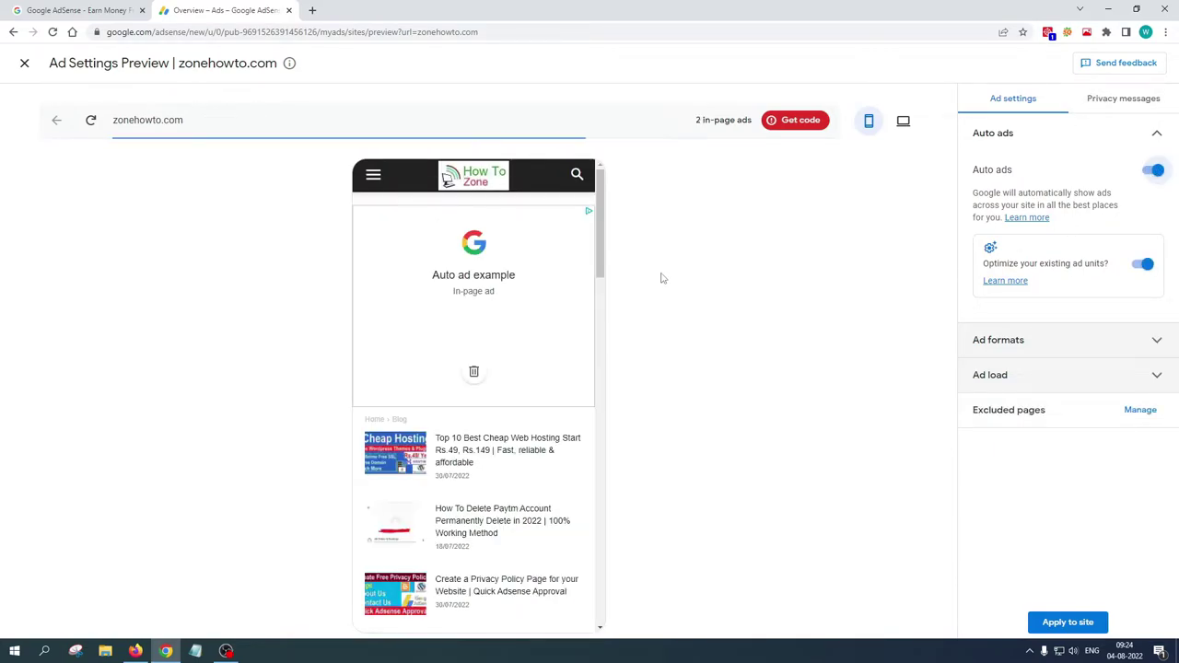
scroll(550, 245, "down", 1)
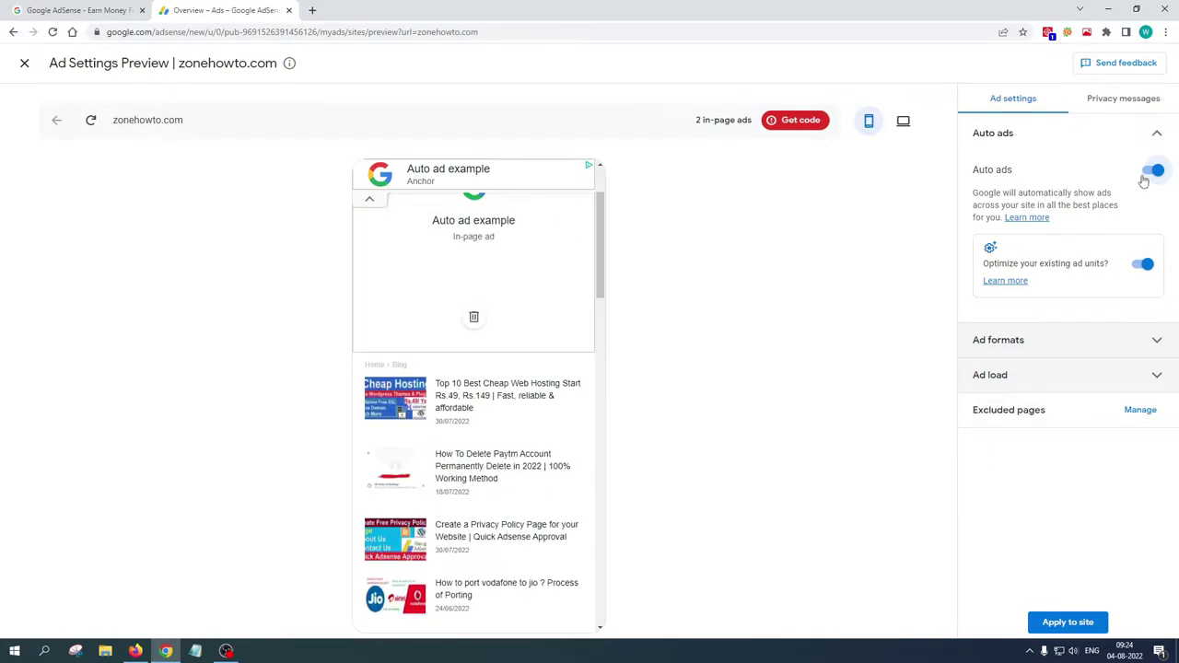
Step: Check the ad formats and ad load settings, and save the ad settings to the site with Apply now
left_click(1043, 348)
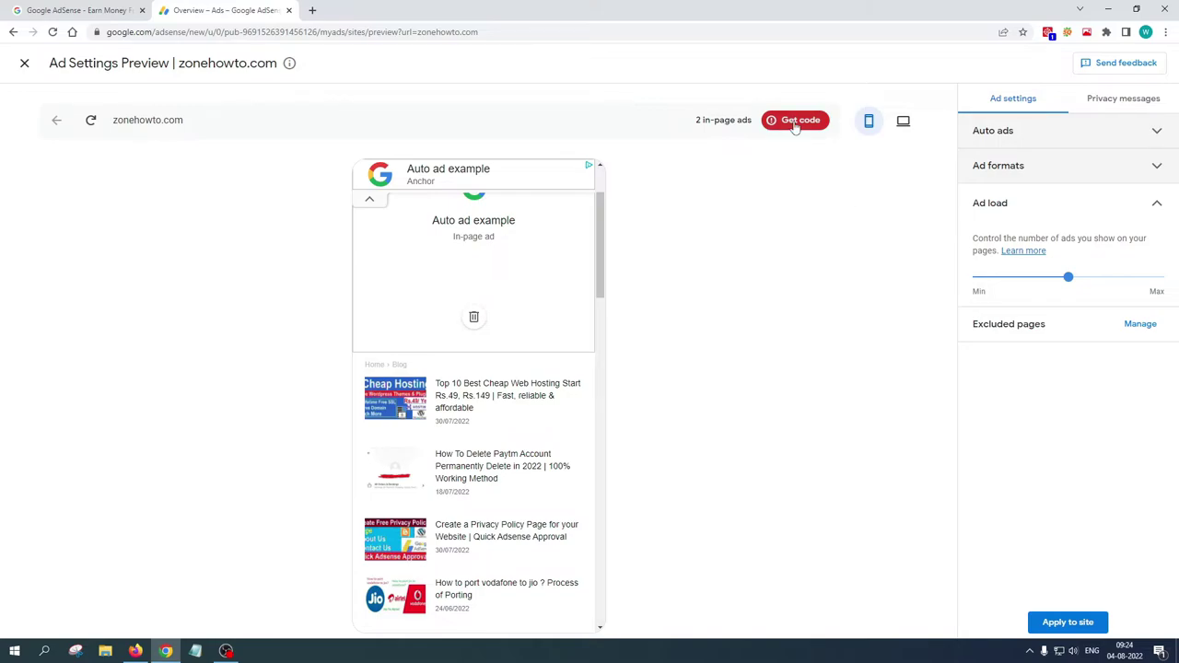
left_click(1067, 623)
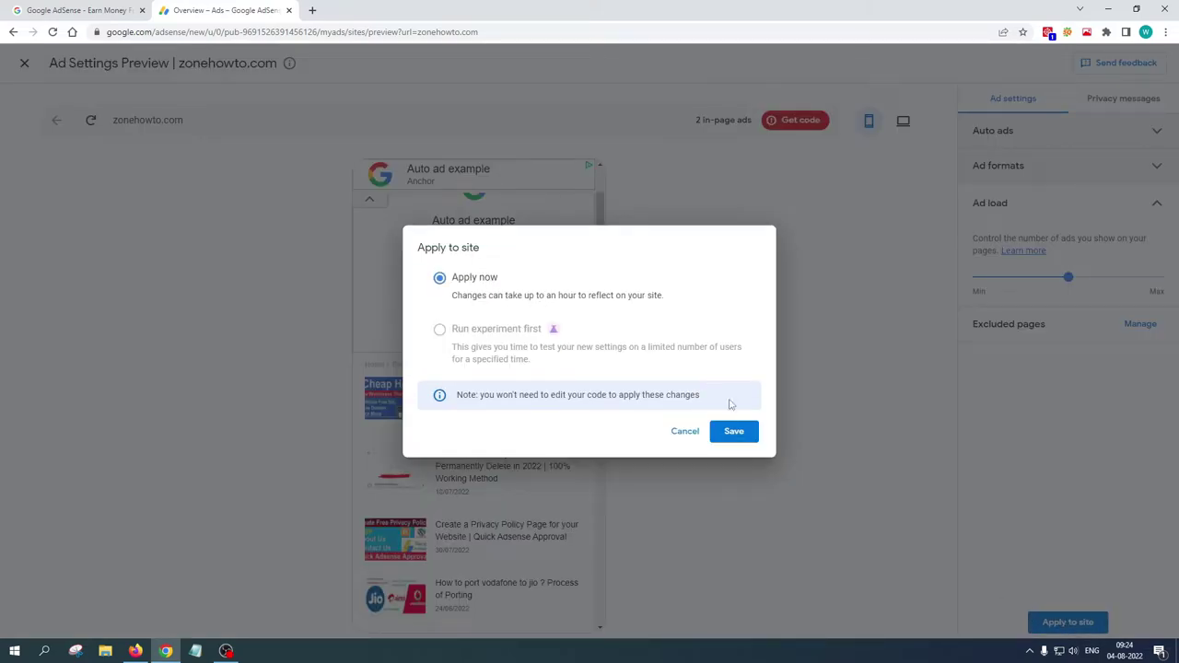
left_click(730, 431)
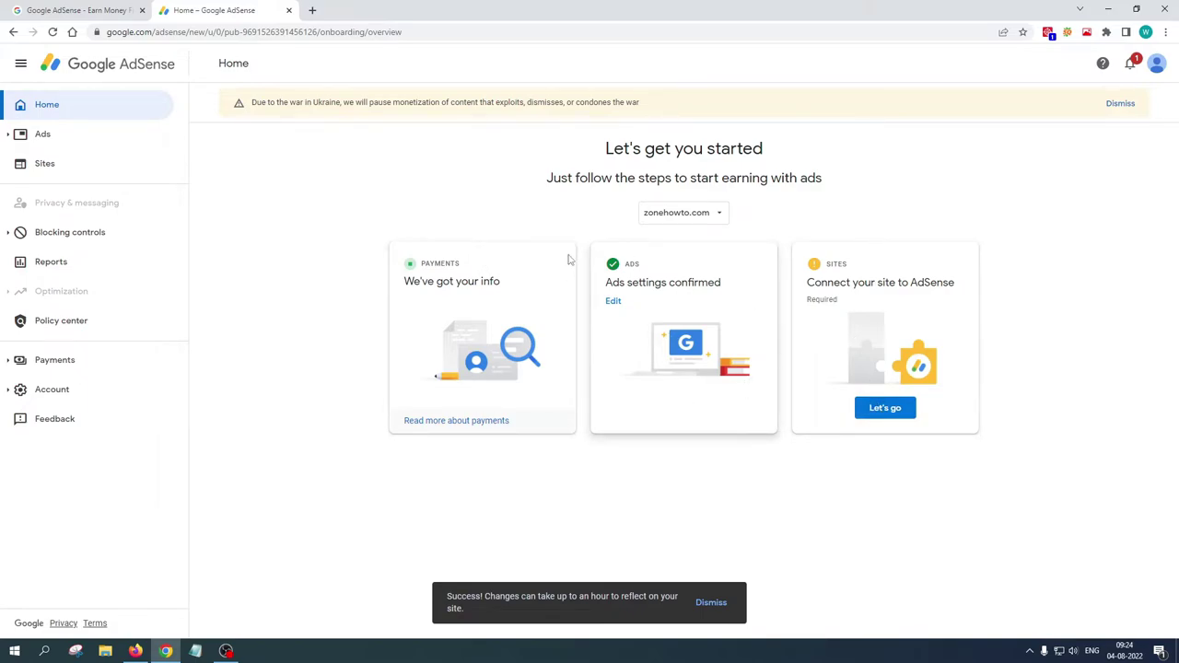
Step: Copy the AdSense code for connecting zonehowto.com and open zonehowto.com/wp-admin/ in a new browser tab
left_click(882, 409)
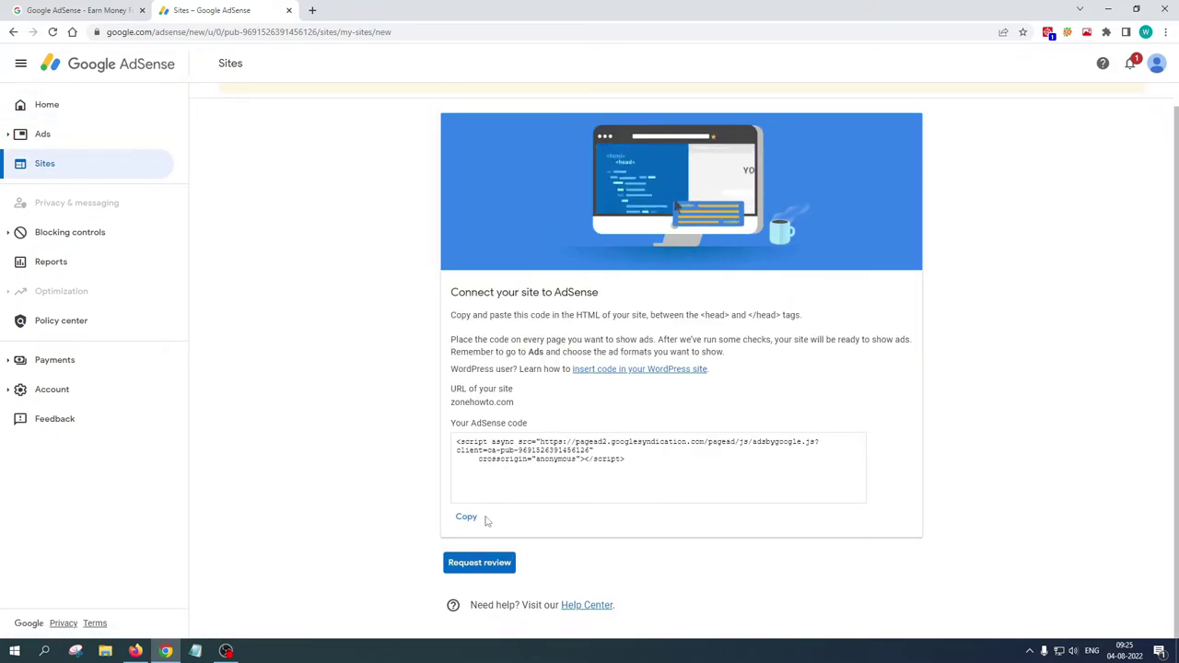
left_click(468, 518)
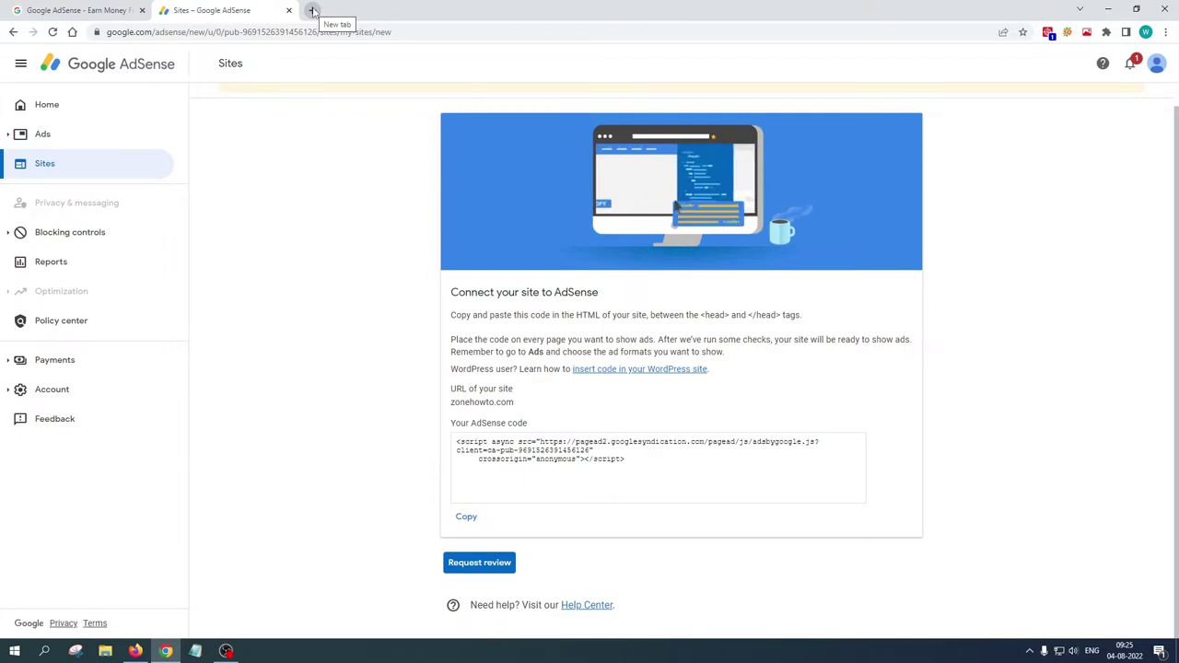
left_click(312, 10)
key("ctrl+v")
key("Return")
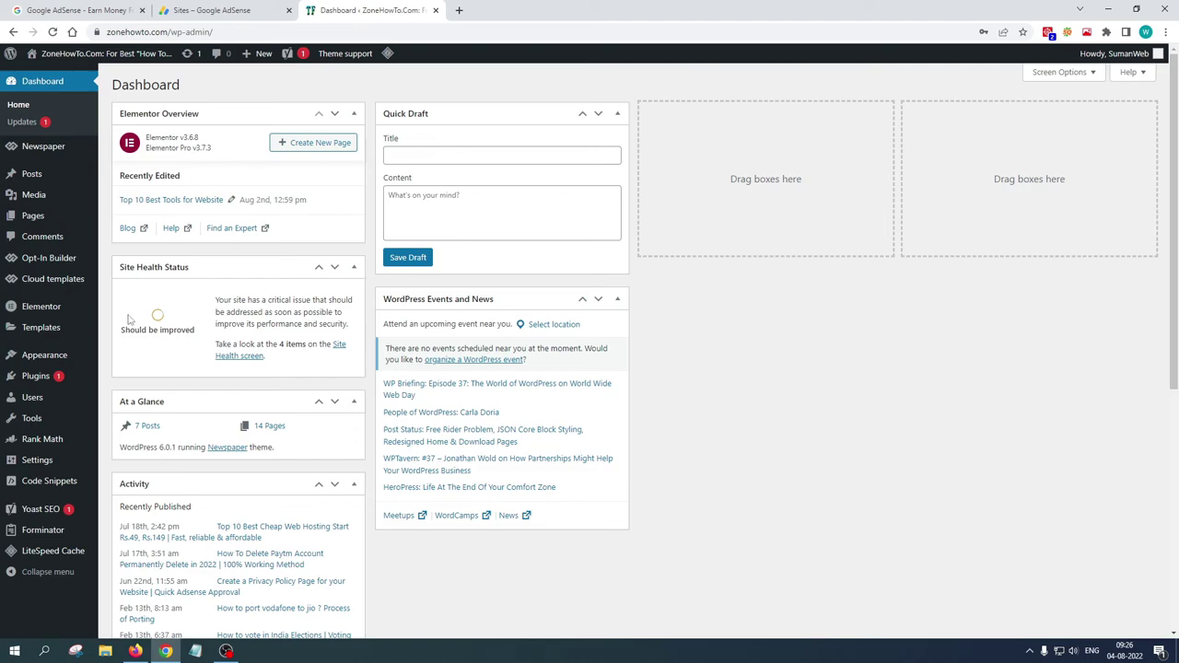
Step: Open the Newspaper theme's header.php in the WordPress Theme File Editor
mouse_move(25, 378)
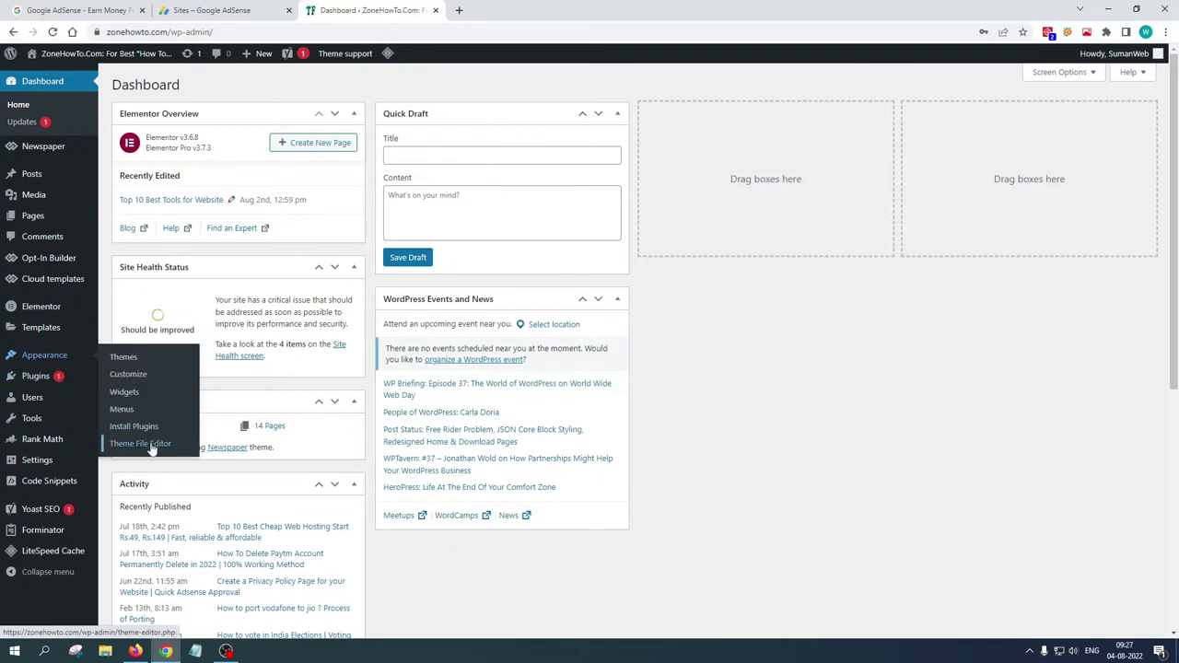
left_click(147, 446)
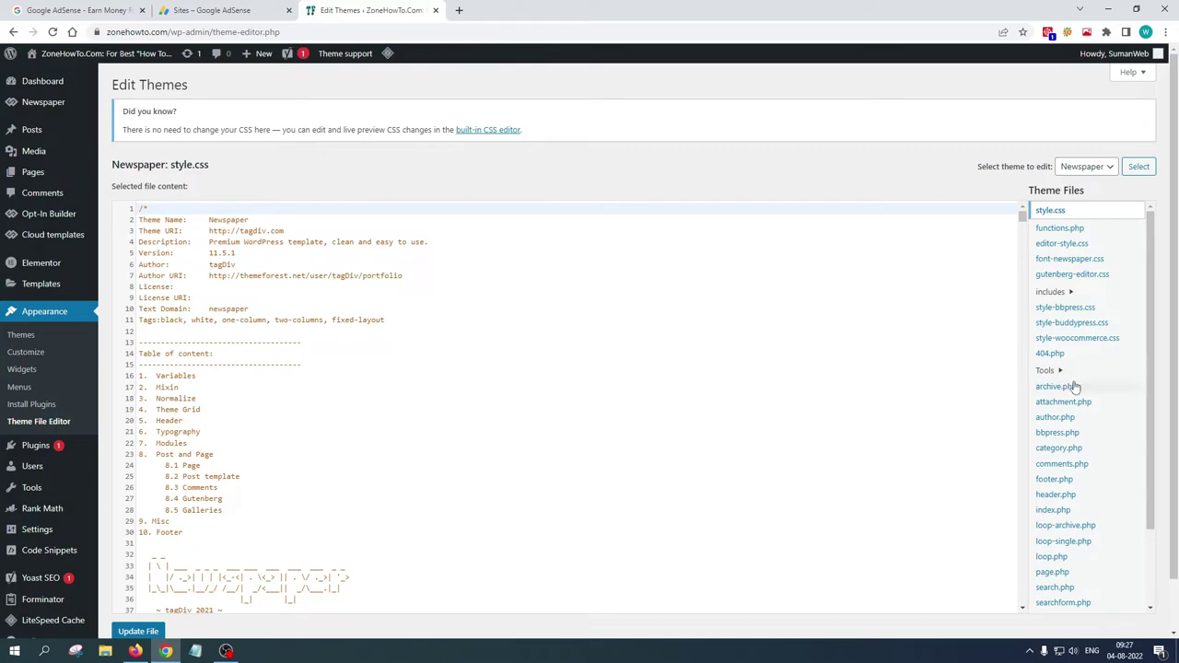
scroll(1075, 387, "down", 4)
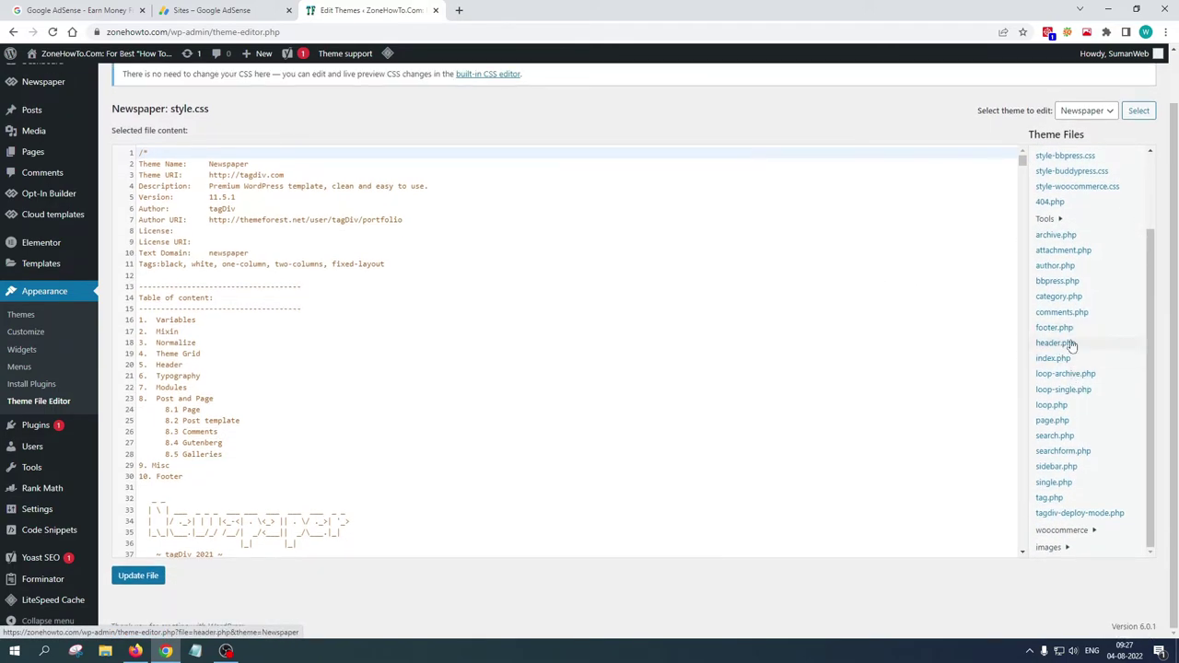
left_click(1059, 344)
Step: Paste the copied AdSense code on a new line just above the closing </head> tag in header.php
left_click(247, 288)
left_click(134, 299)
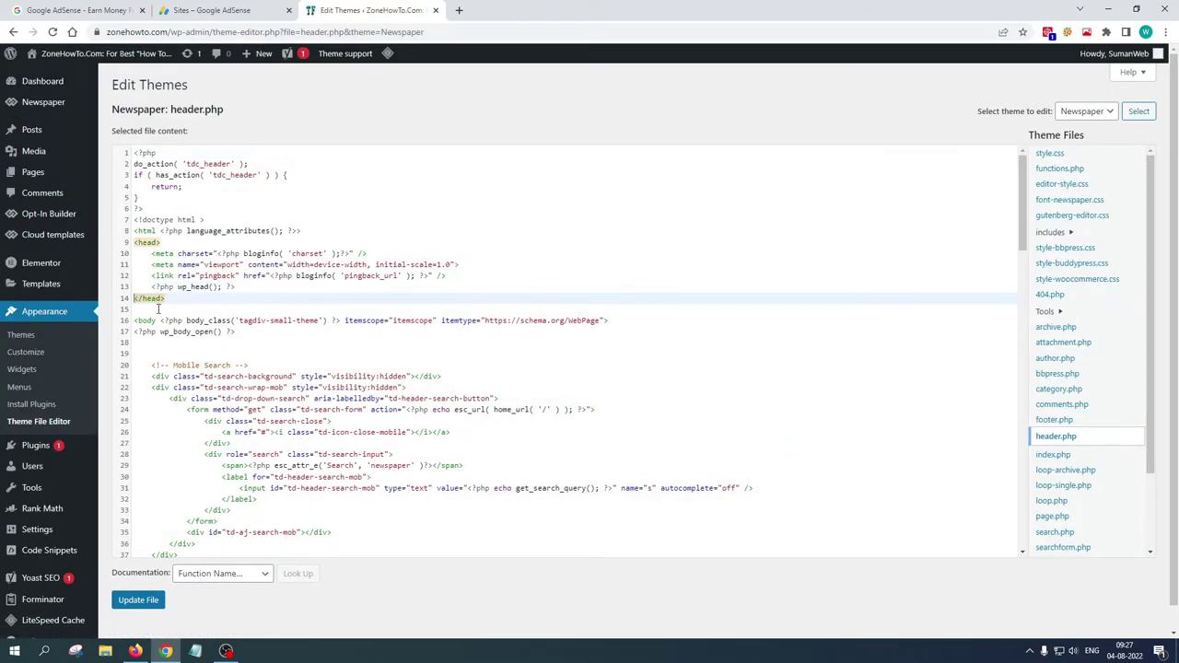
left_click(243, 290)
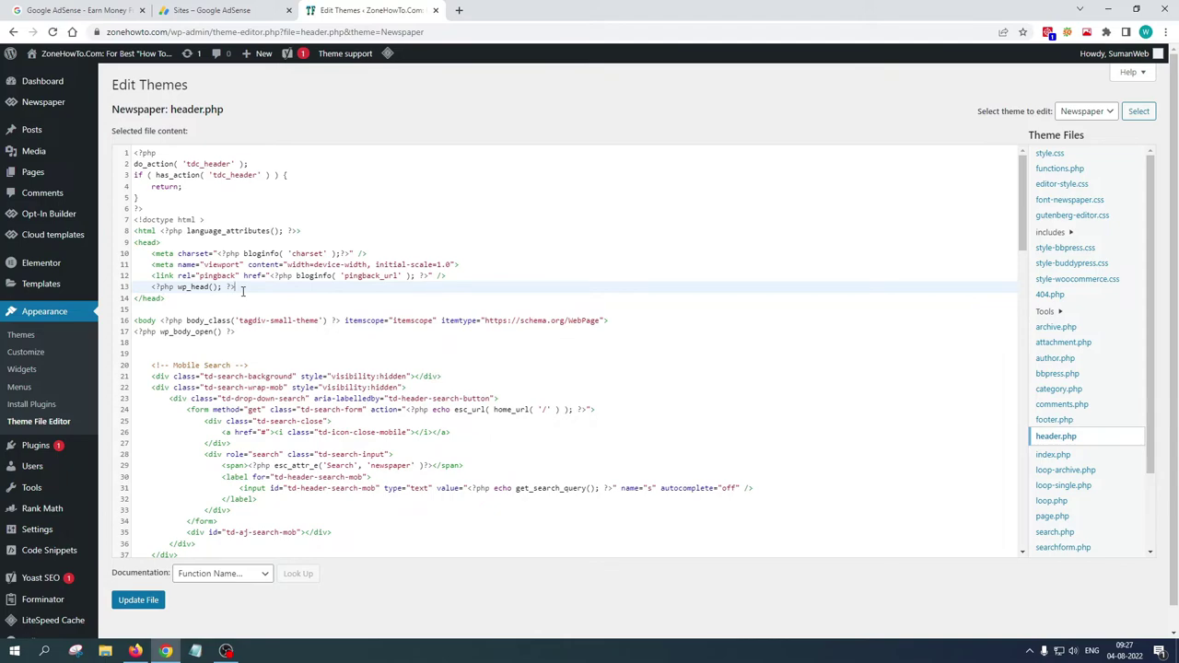
key("Return")
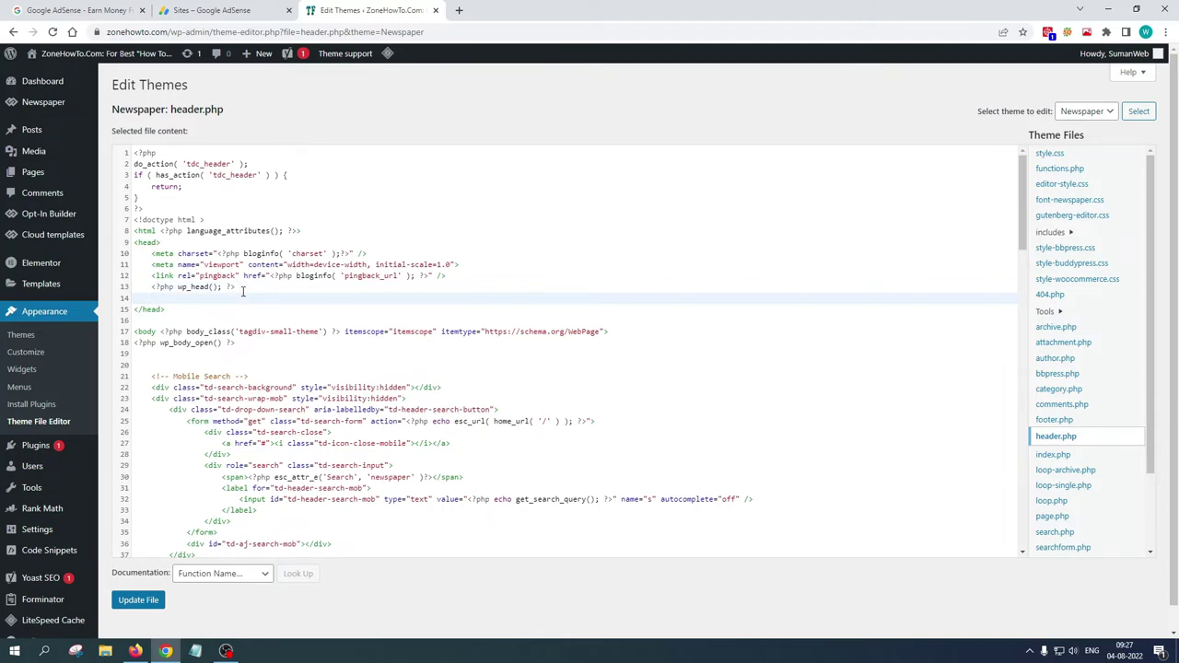
key("ctrl+v")
left_click(165, 243)
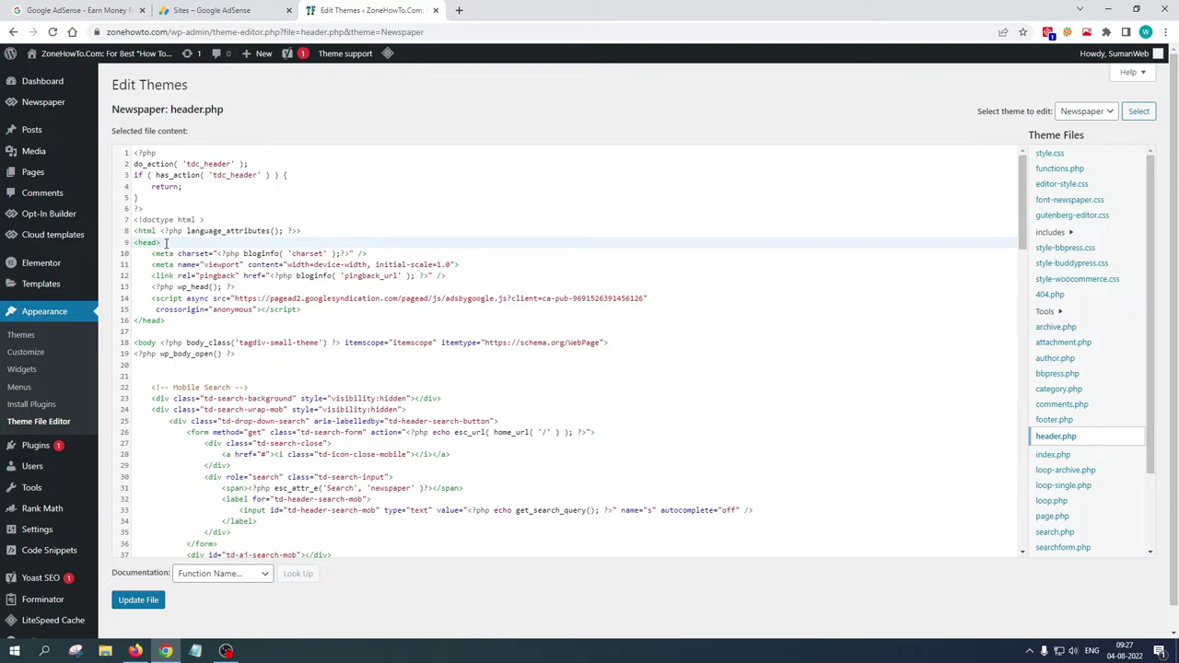
key("Return")
key("ctrl+z")
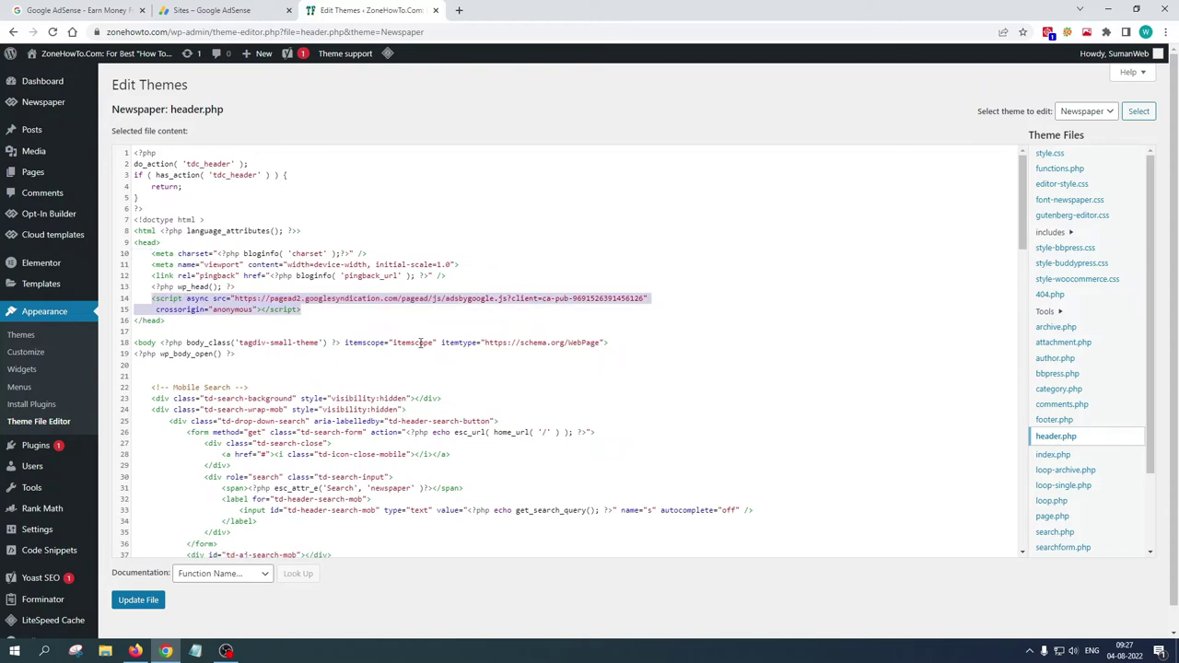
Step: Save the edited header.php to the Newspaper theme
left_click(153, 603)
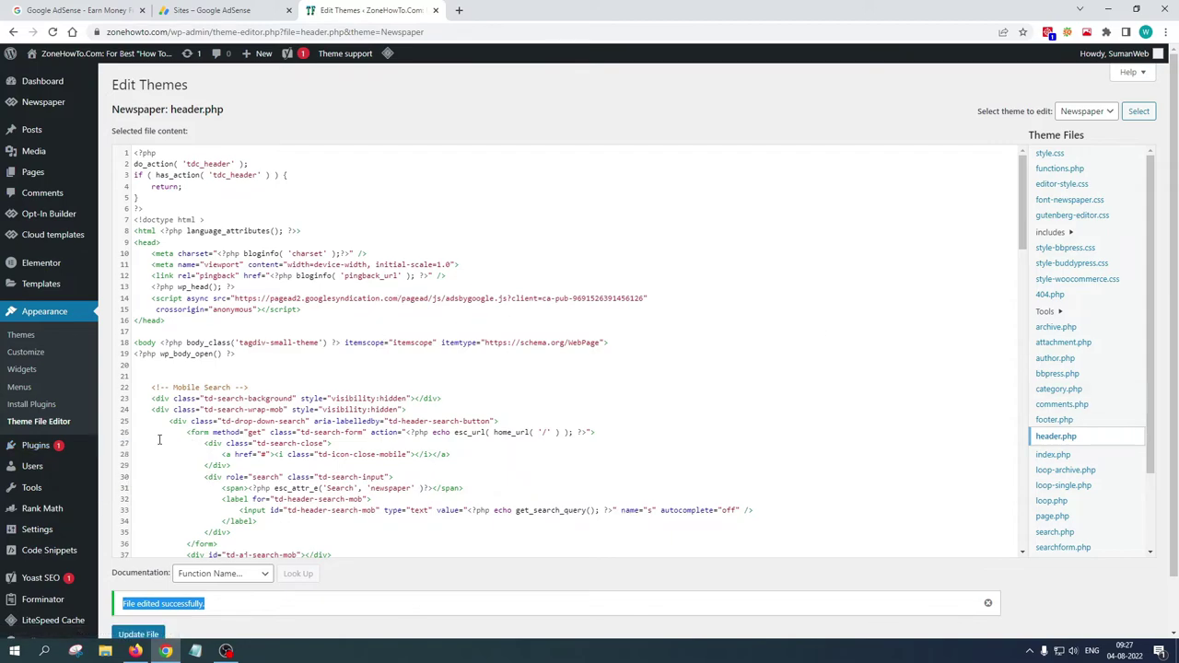
Step: Search the new plugins for Insert Headers, and install and activate Insert Headers And Footers by WPBrigade
mouse_move(42, 448)
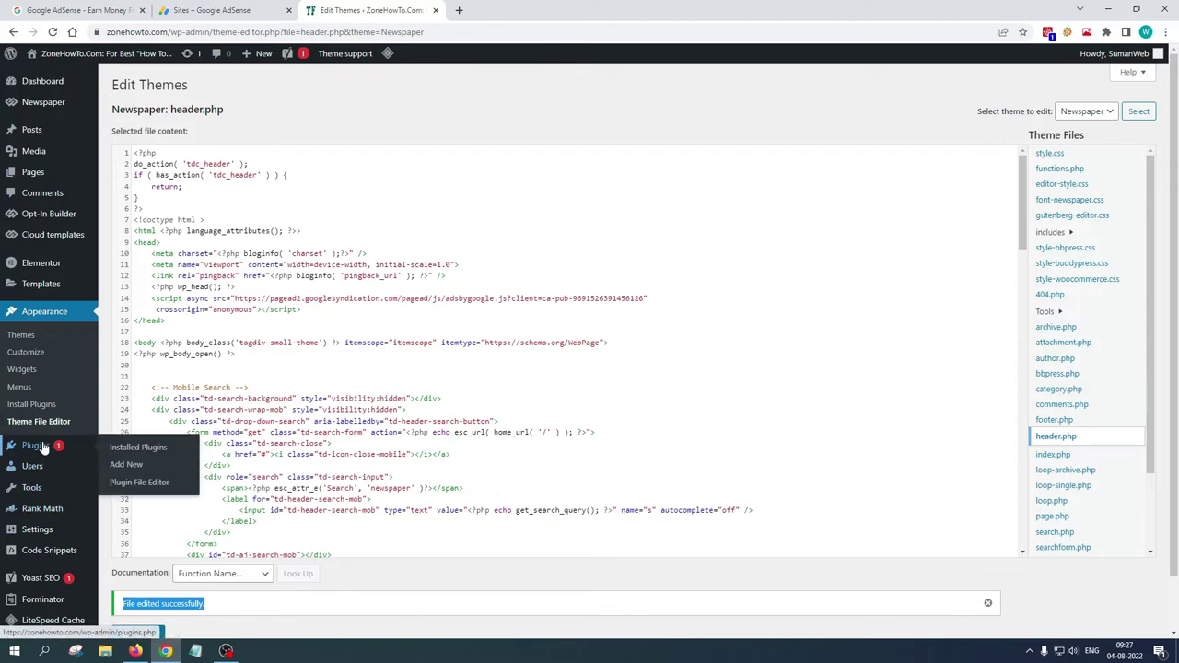
left_click(139, 467)
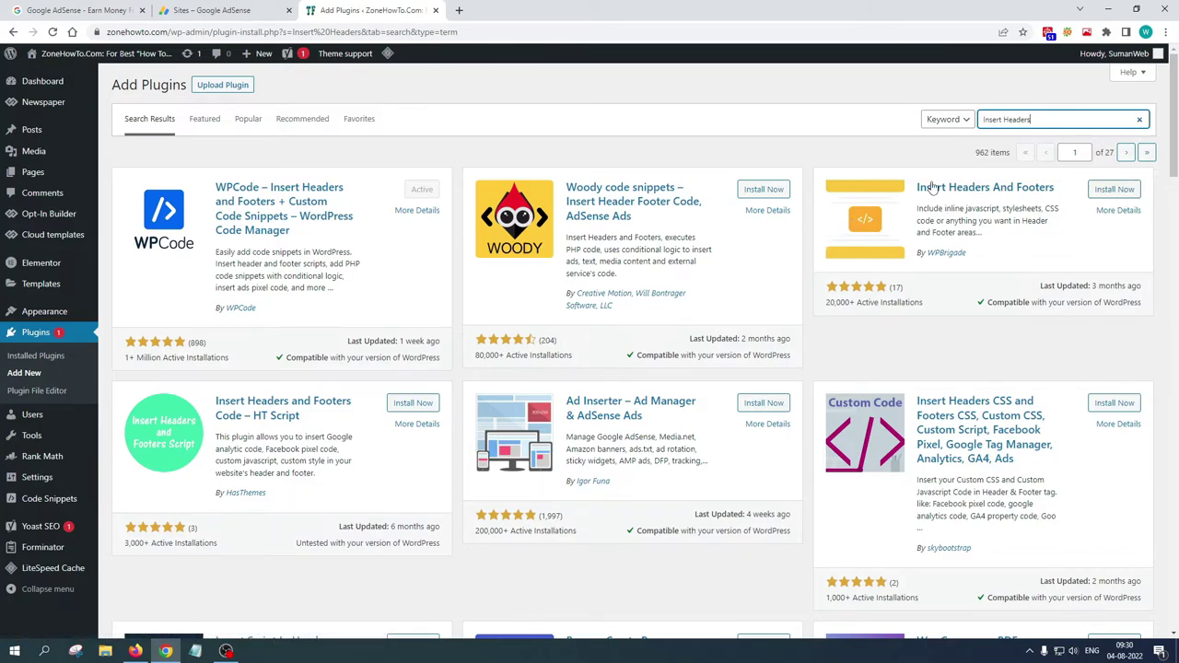
scroll(931, 193, "down", 6)
scroll(965, 259, "up", 8)
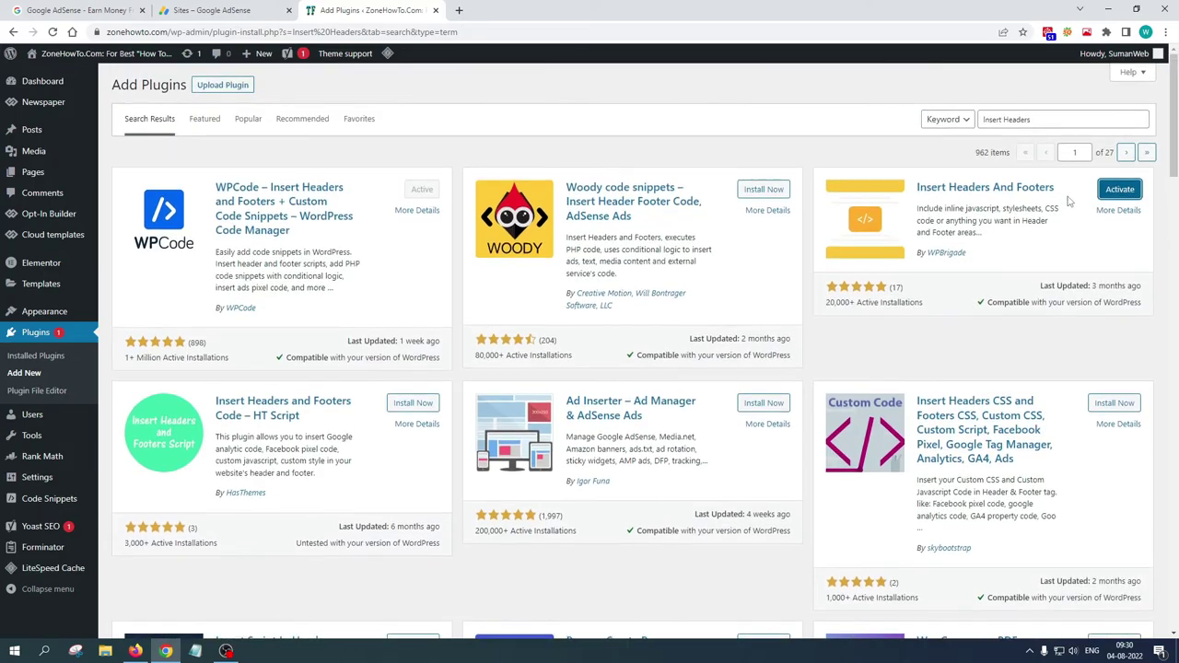
left_click(1119, 189)
Step: Open the WP Headers and Footers settings of the newly activated plugin
scroll(268, 440, "down", 10)
mouse_move(42, 479)
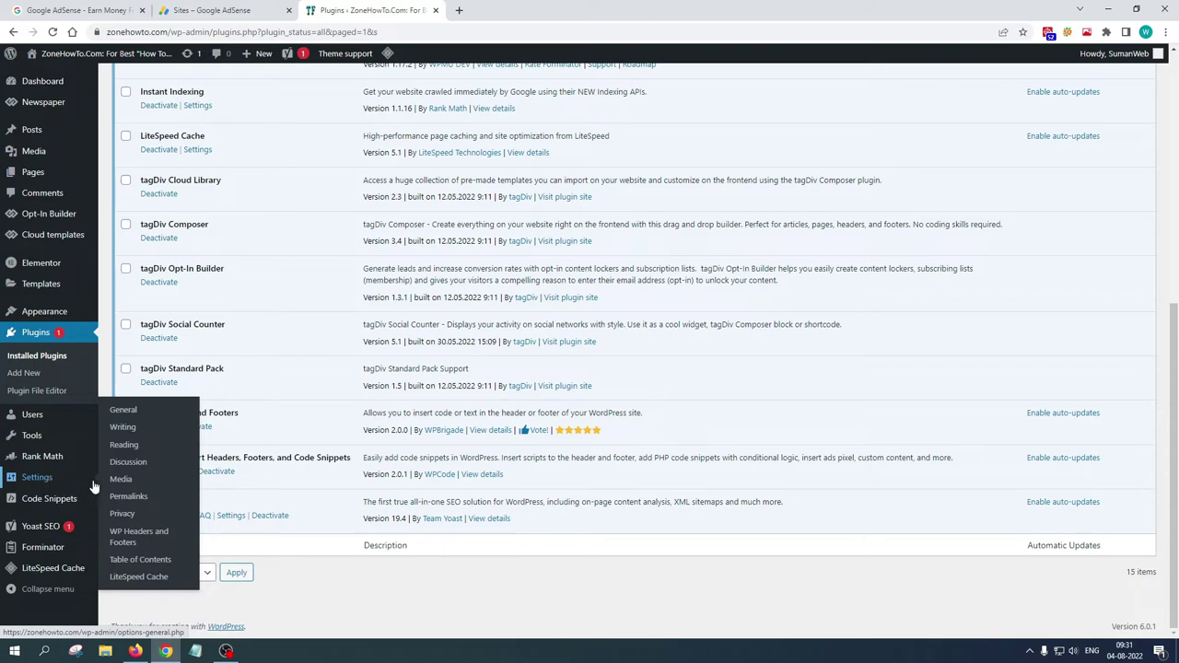
left_click(149, 536)
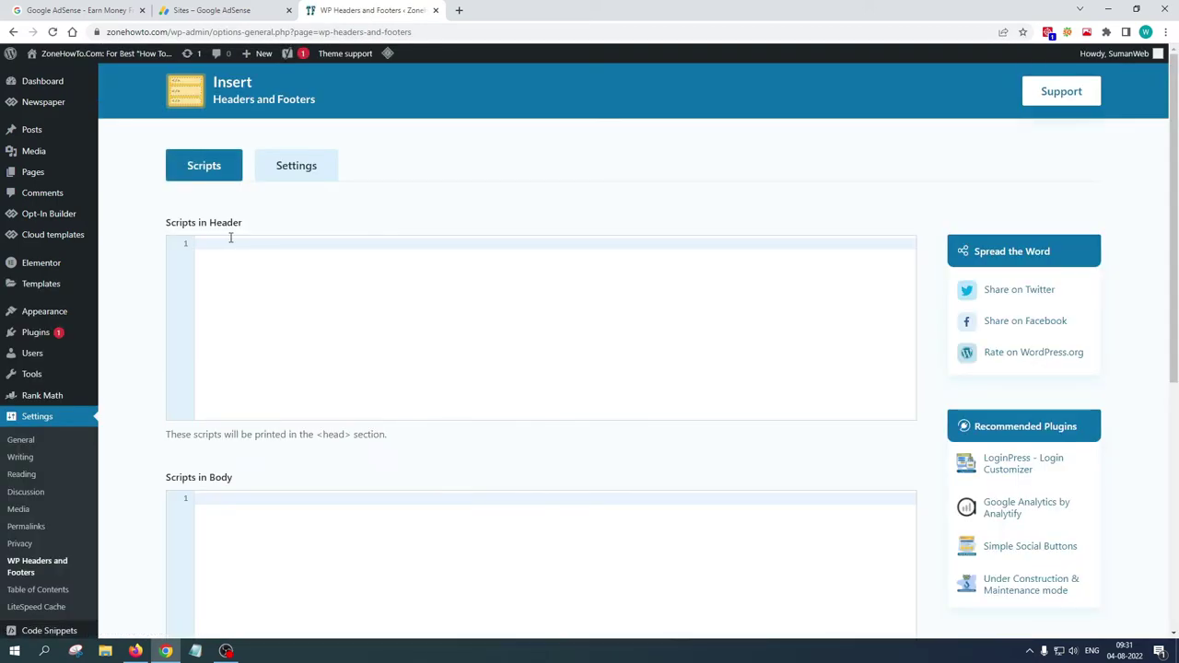
Step: Copy the AdSense code from the AdSense Sites page and paste it into the plugin's Scripts in Header field
left_click(221, 10)
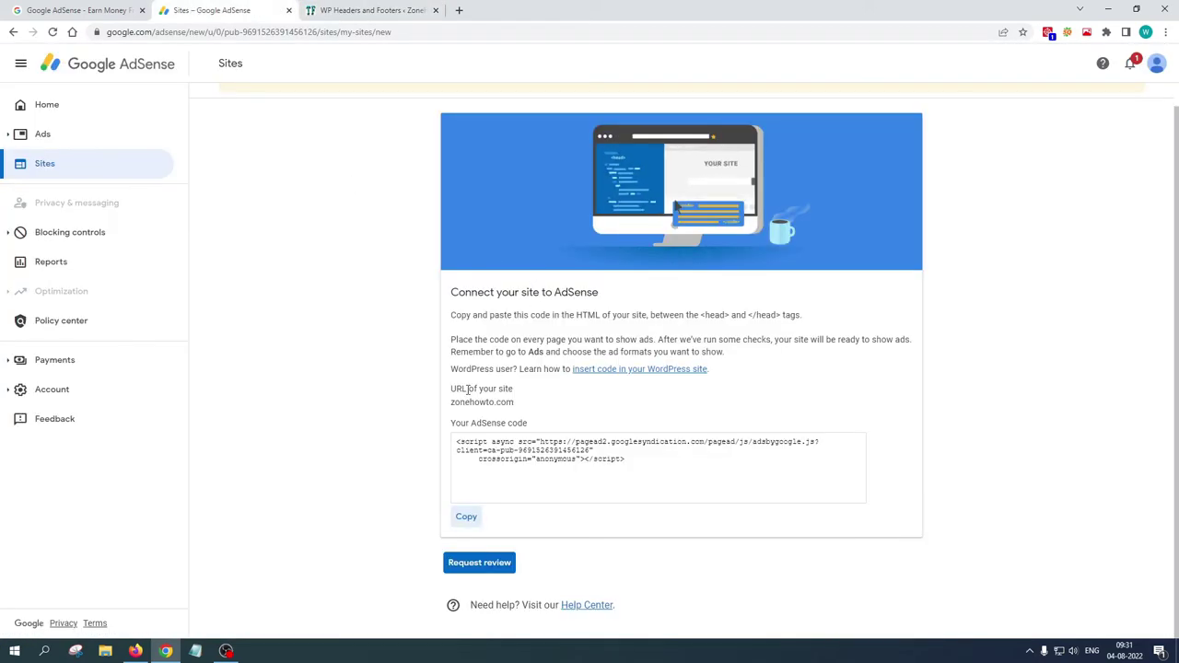
left_click(467, 518)
left_click(373, 11)
left_click(263, 255)
key("ctrl+v")
scroll(321, 276, "down", 3)
scroll(322, 276, "down", 2)
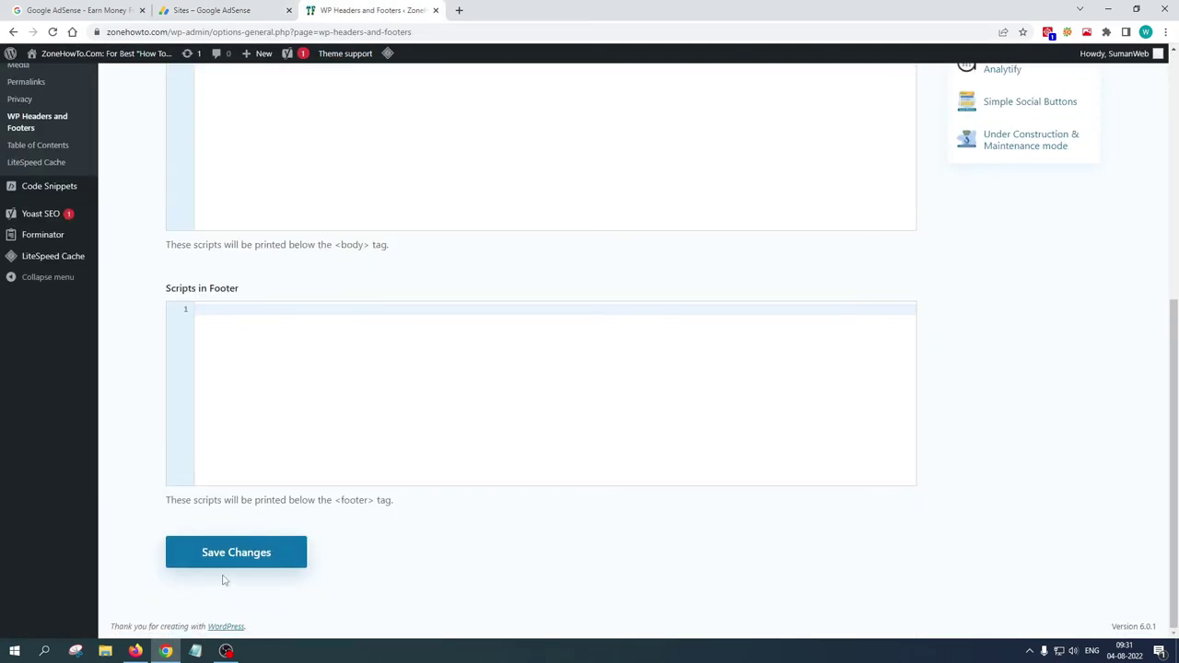
scroll(480, 414, "up", 5)
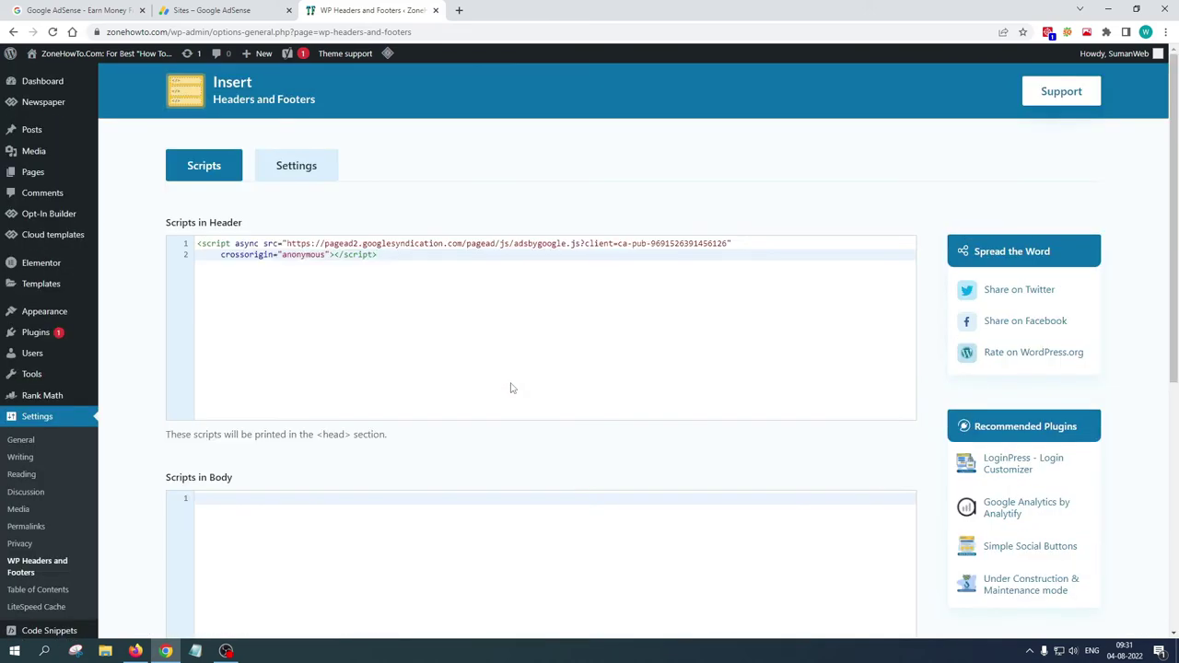
Step: Purge all LiteSpeed caches of the WordPress site and request the review of zonehowto.com in Google AdSense
mouse_move(385, 54)
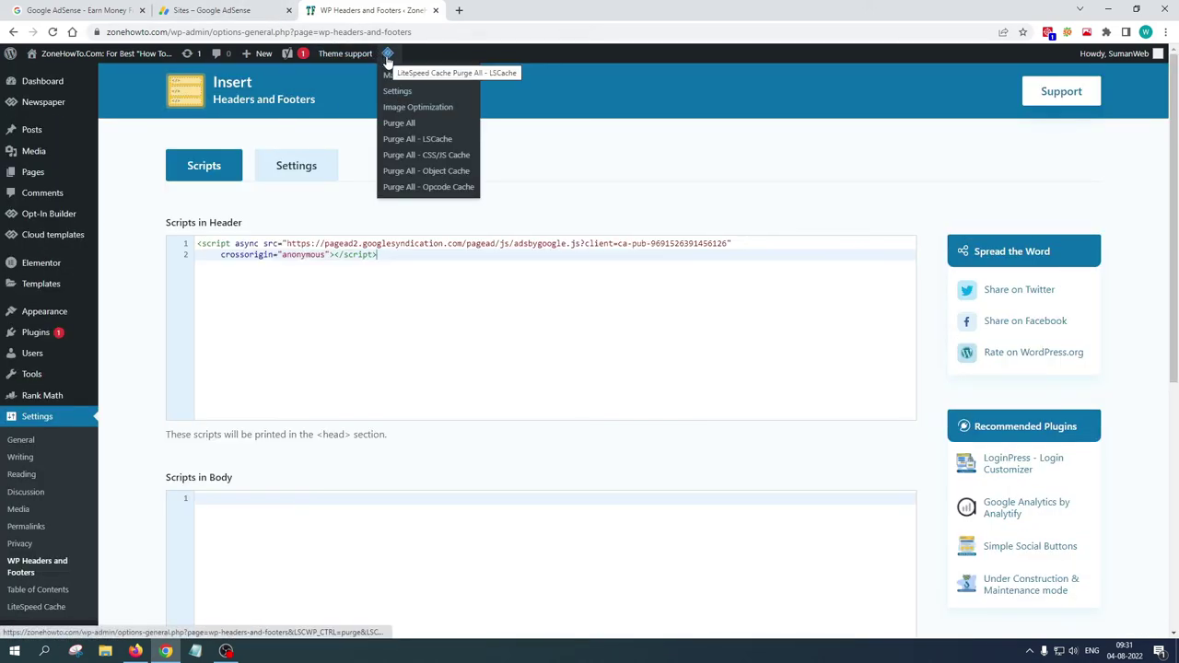
left_click(416, 125)
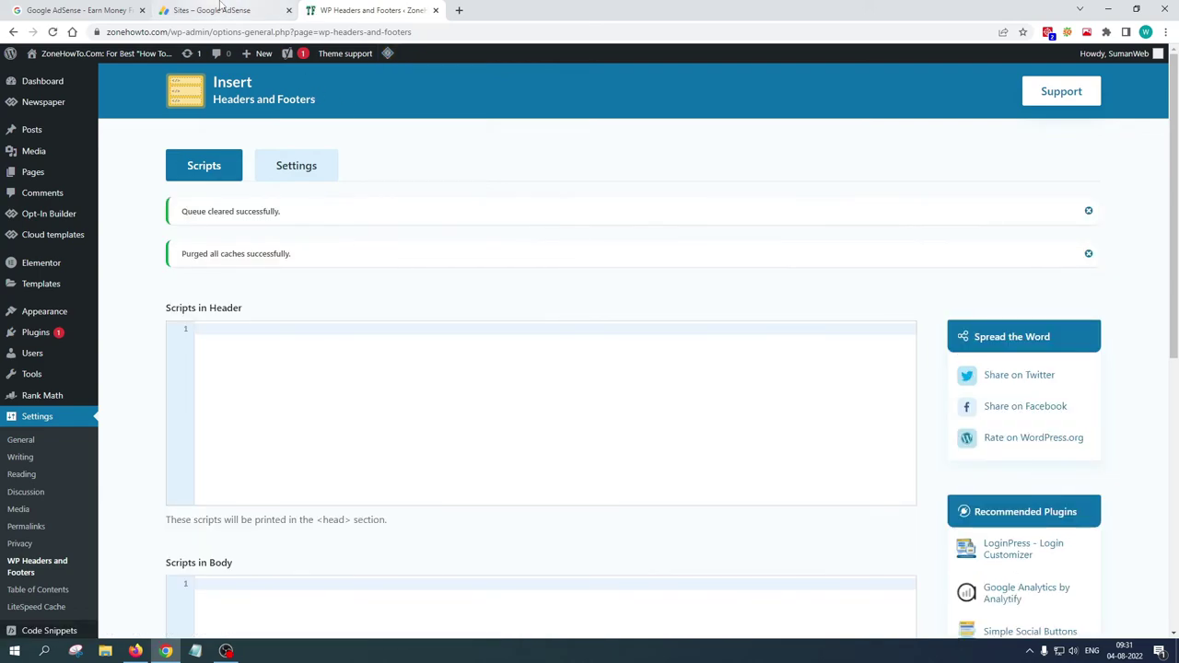
left_click(220, 8)
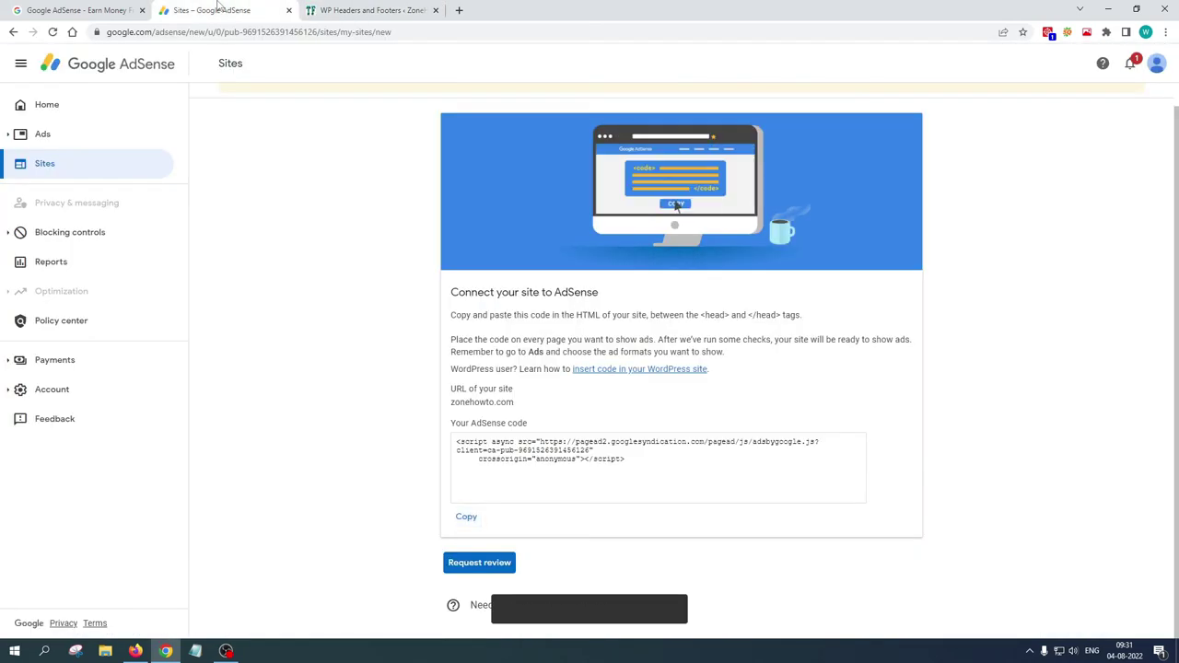
left_click(472, 565)
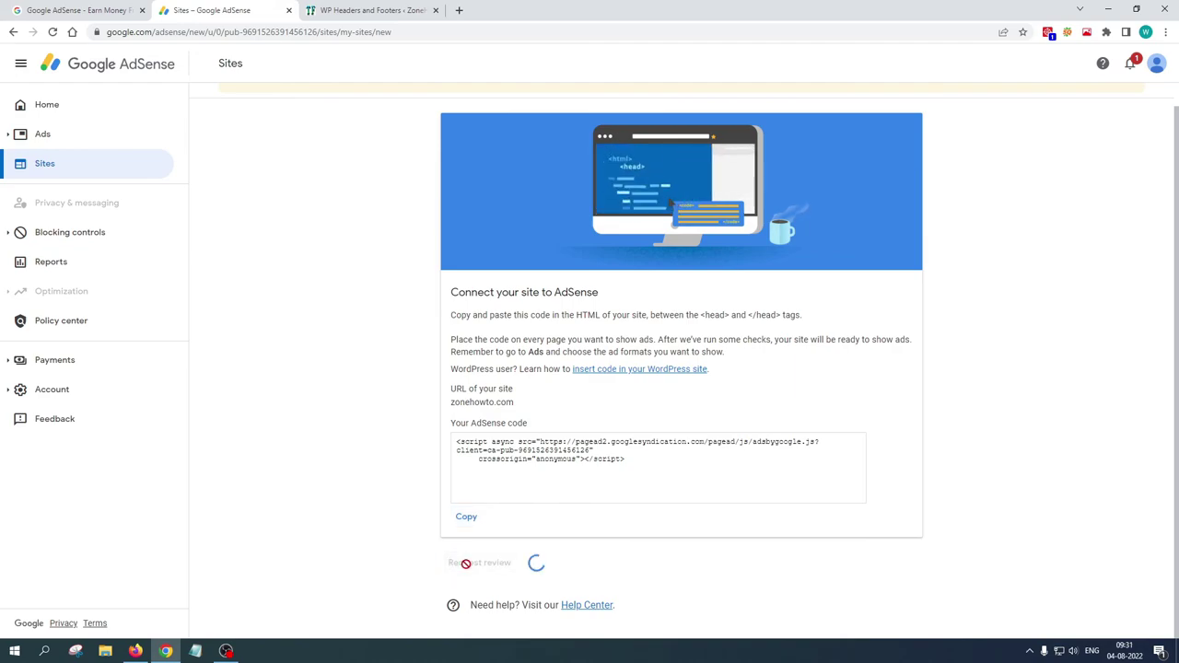